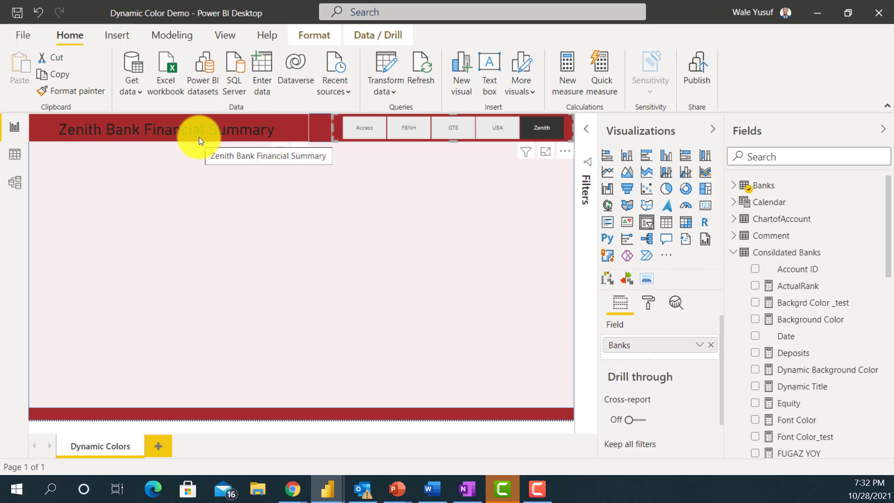
Step: Preview the report for Access Bank, FBNH, GTB, UBA and Zenith Bank, ending on Zenith
left_click(376, 130)
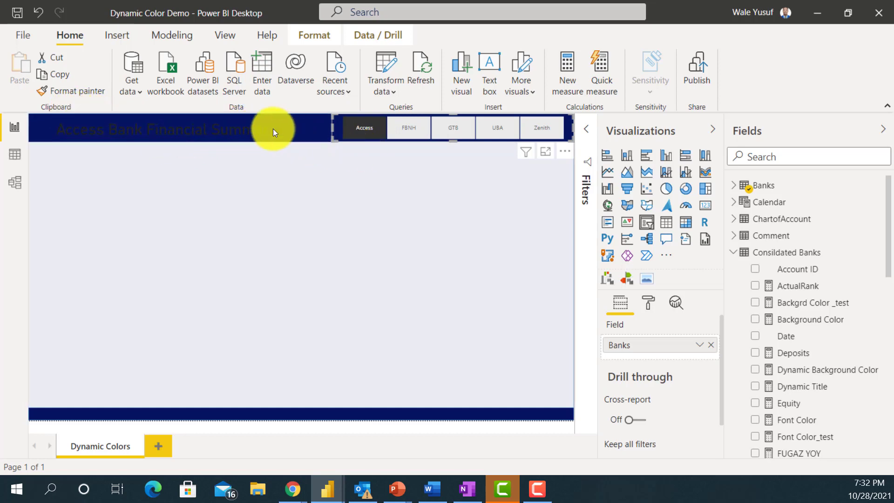
left_click(409, 124)
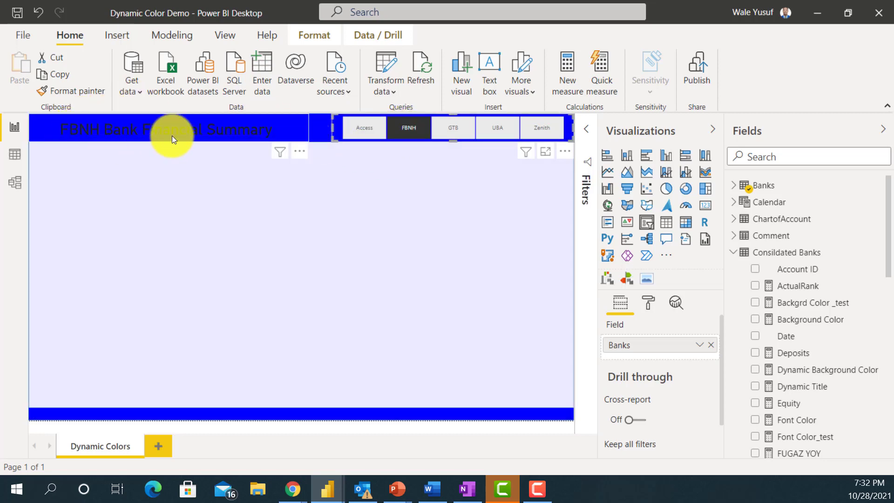
left_click(462, 129)
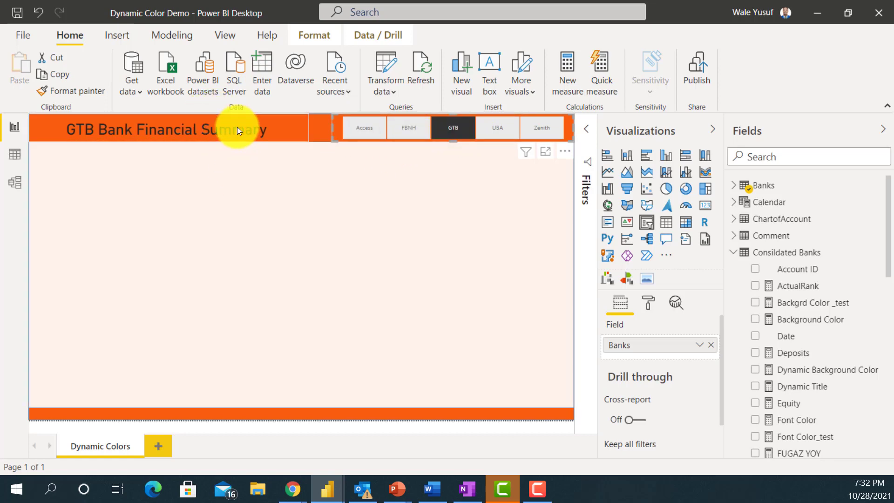
left_click(488, 133)
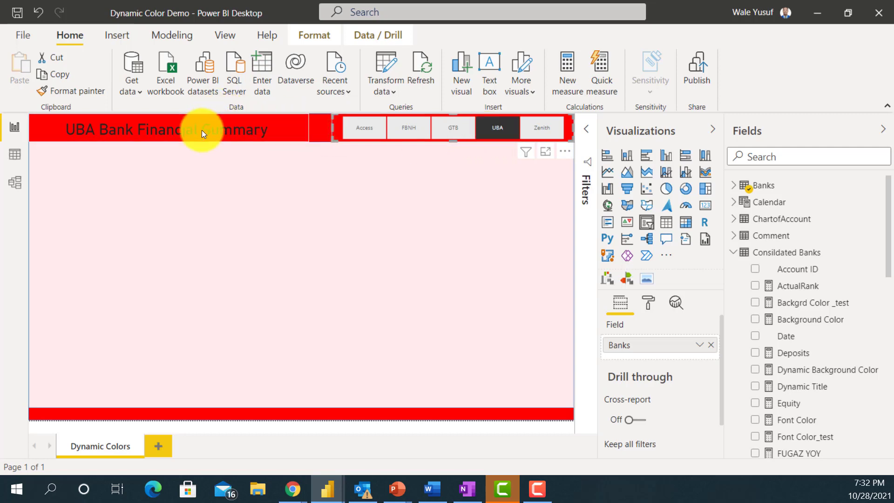
left_click(541, 122)
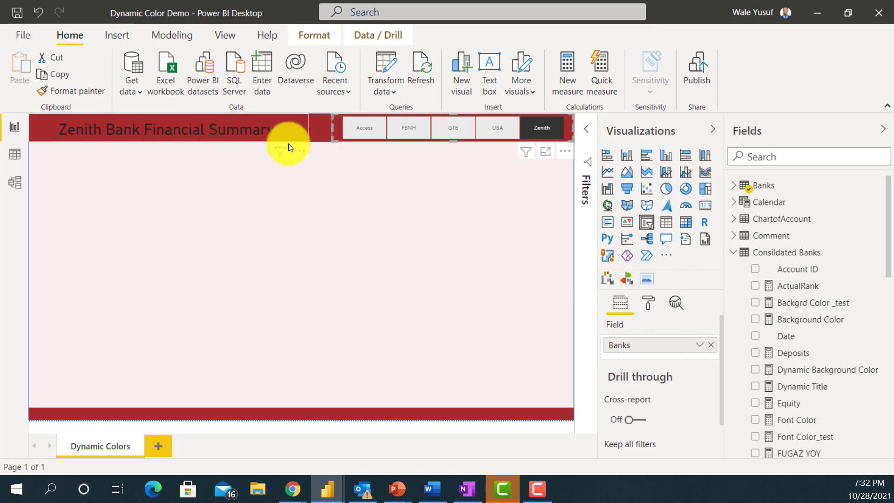
left_click(446, 130)
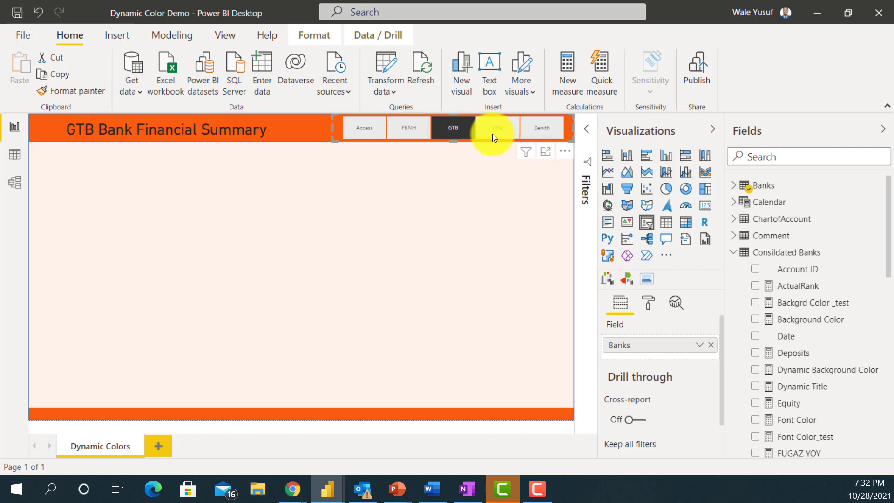
left_click(493, 133)
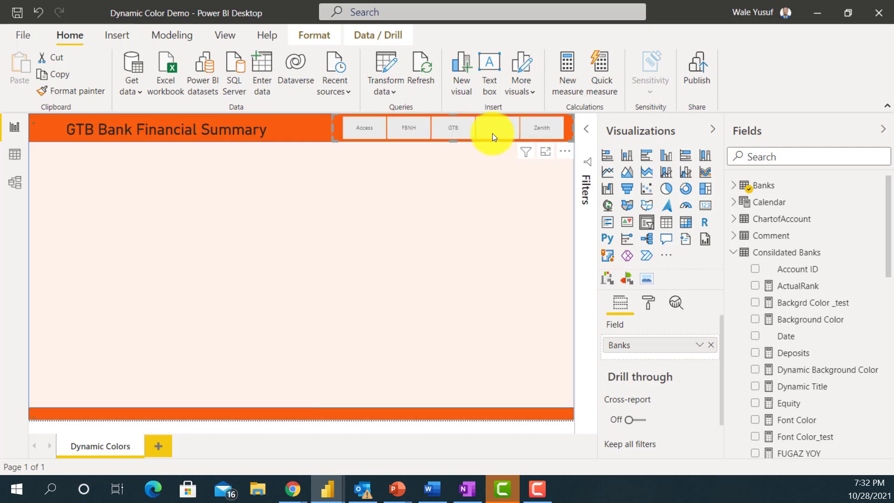
left_click(359, 129)
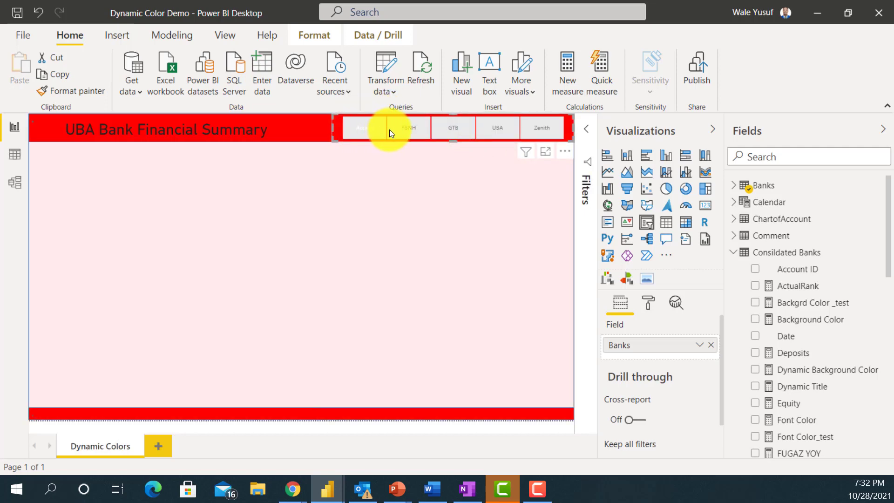
left_click(416, 132)
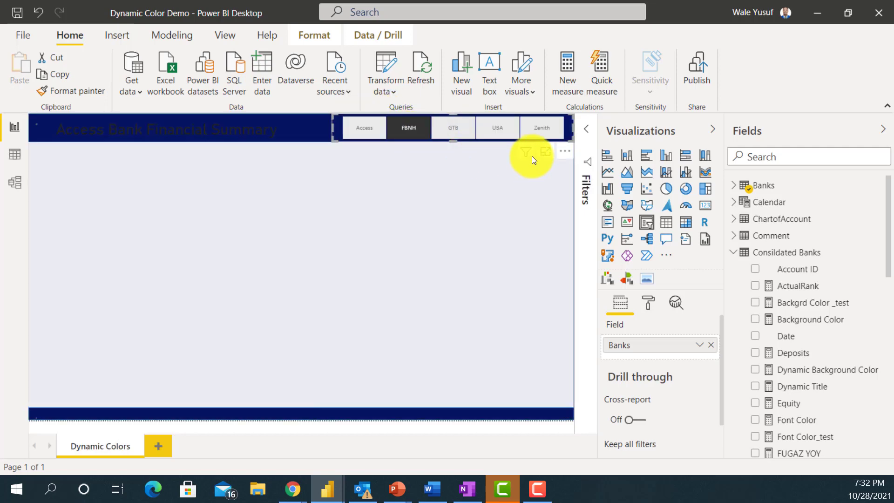
left_click(536, 130)
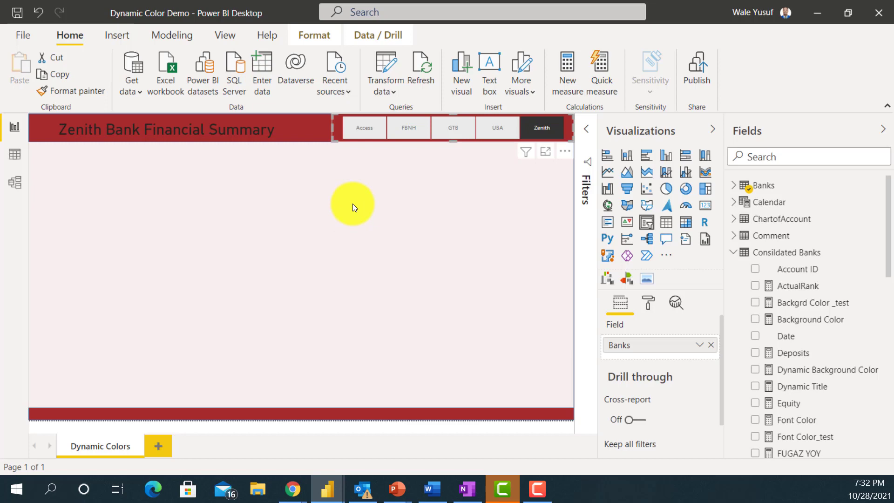
Step: Create a new measure in Consildated Banks named 'Dynamic Font Color'
right_click(793, 254)
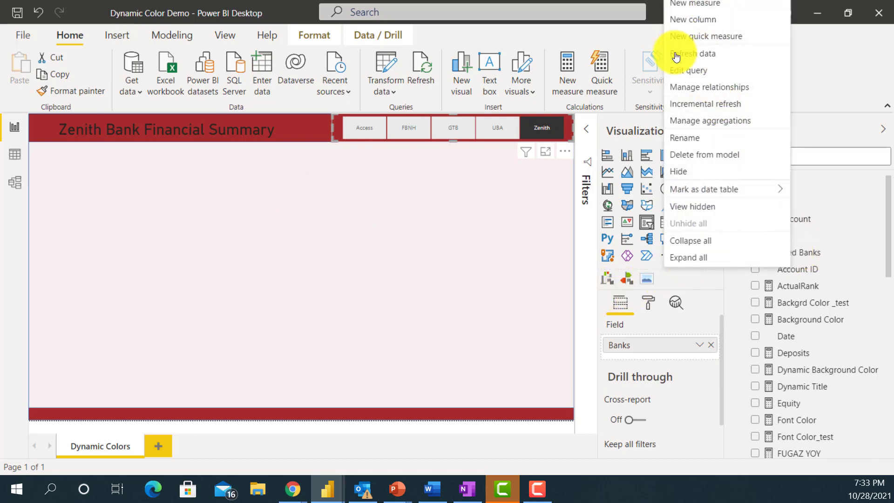
left_click(515, 413)
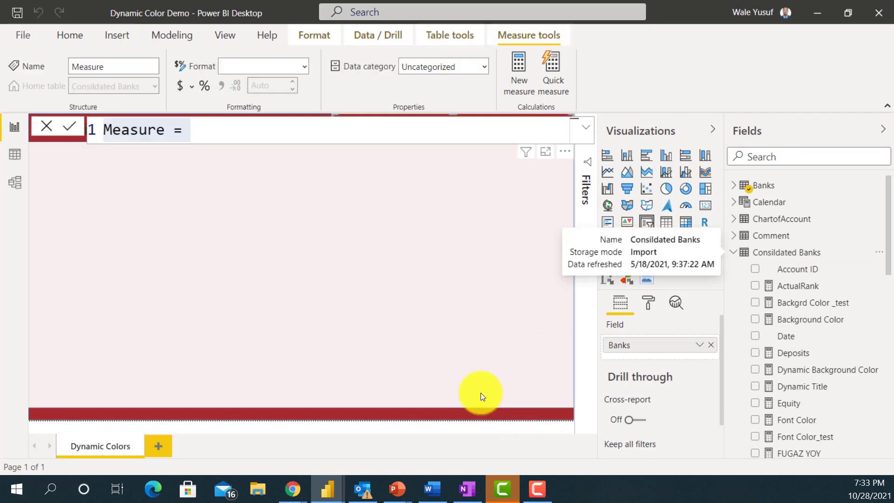
left_click(166, 129)
key("BackSpace")
key("BackSpace")
key("BackSpace")
key("BackSpace")
key("BackSpace")
key("BackSpace")
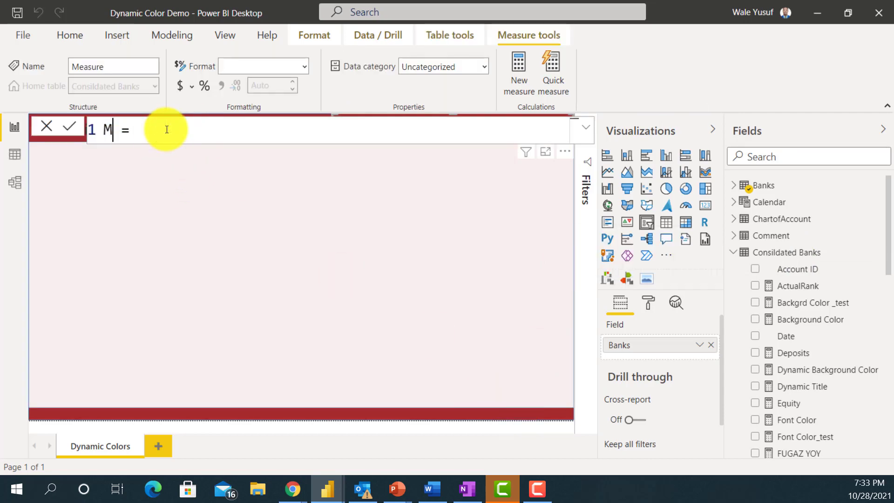
key("BackSpace")
type("Du")
key("BackSpace")
type("ynamic Font C")
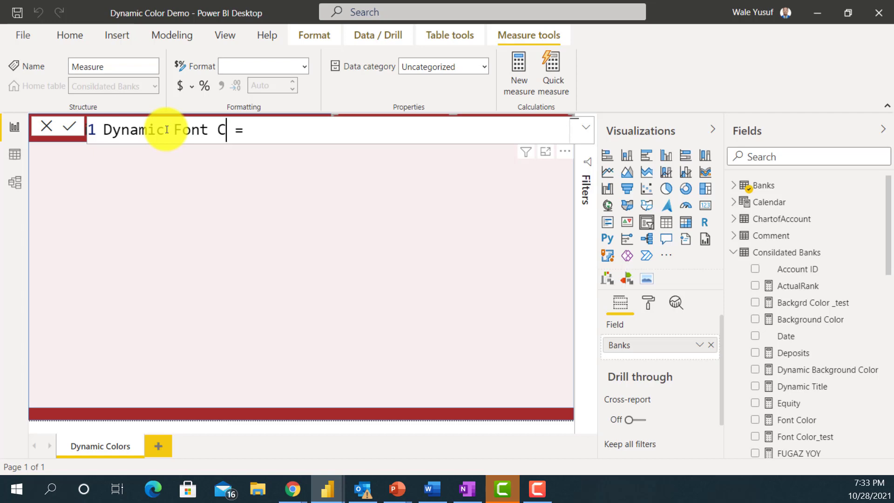
type("olor")
Step: Begin the formula with SWITCH(SELECTEDVALUE(Banks[ Banks]), using autocomplete
key("shift+Return")
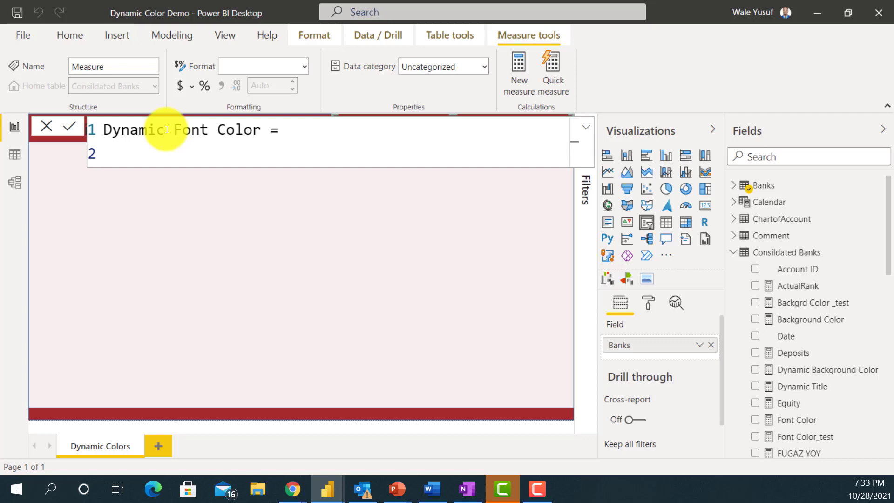
type("S")
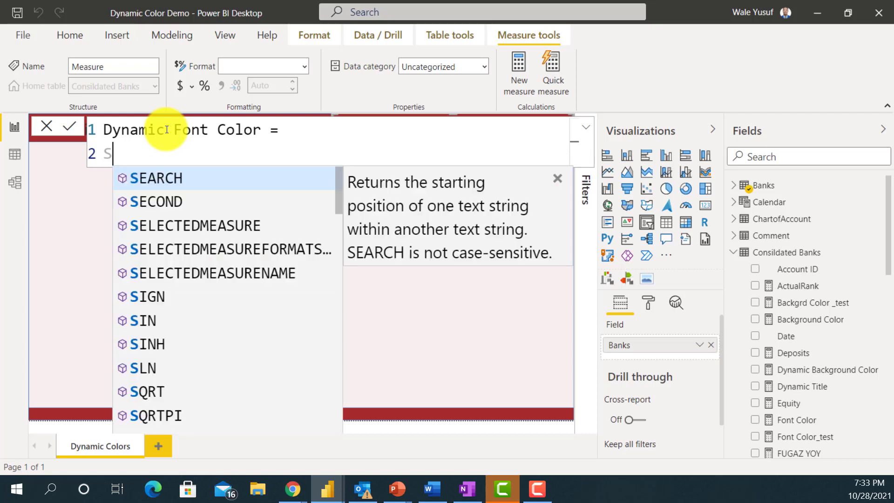
type("wi")
key("Tab")
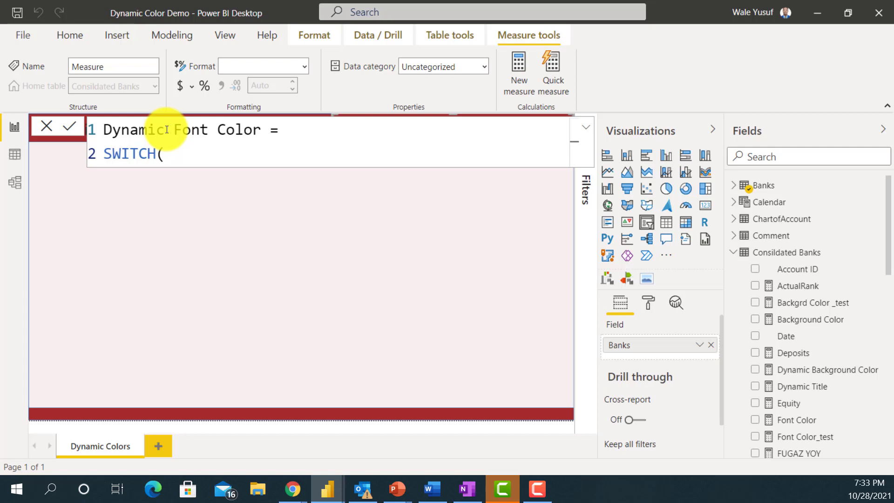
key("shift+Return")
type("sele")
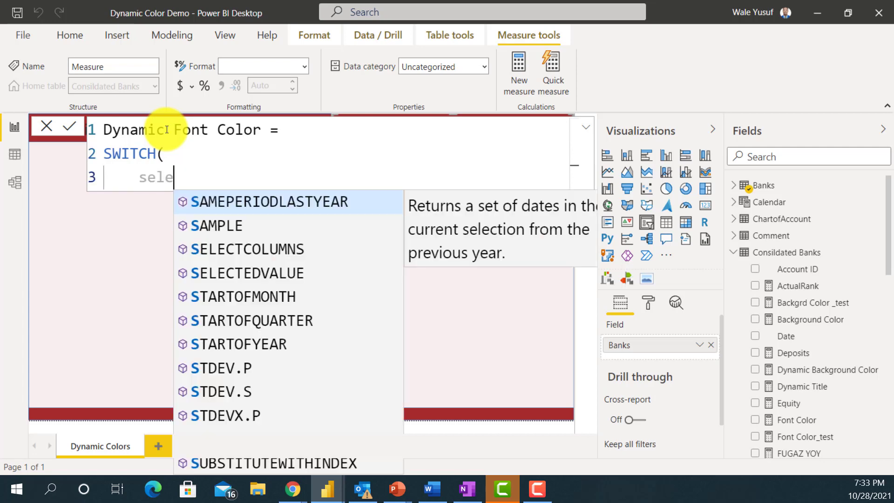
key("Down")
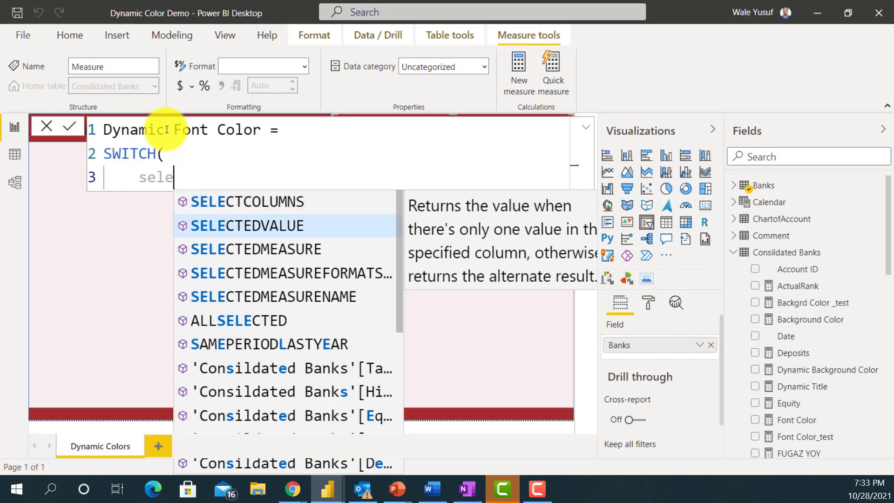
key("Tab")
type("b")
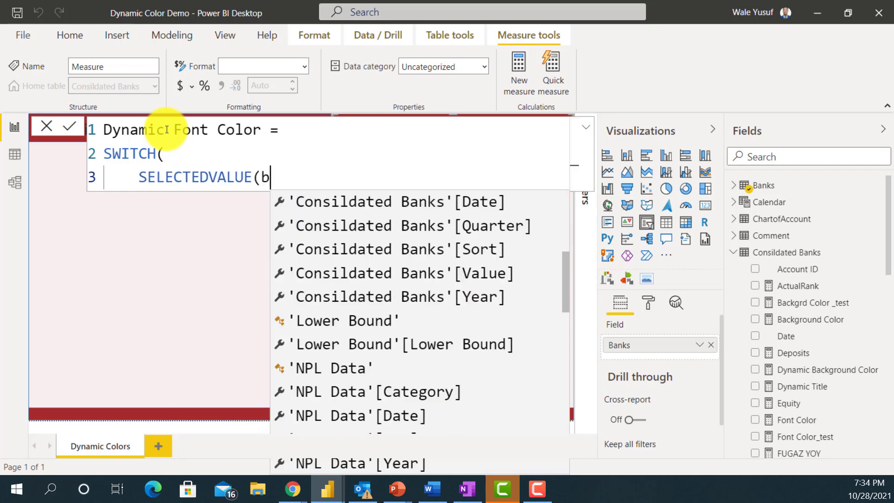
type("an")
key("Down")
key("Down")
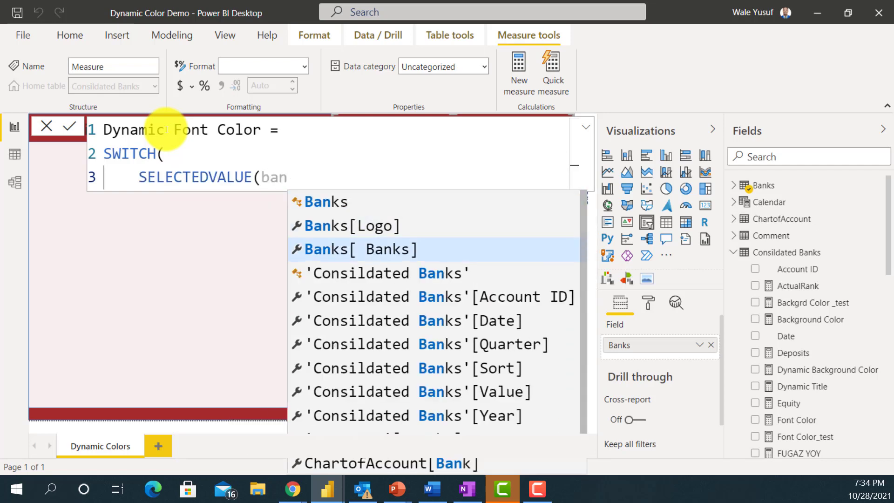
key("Tab")
type(")")
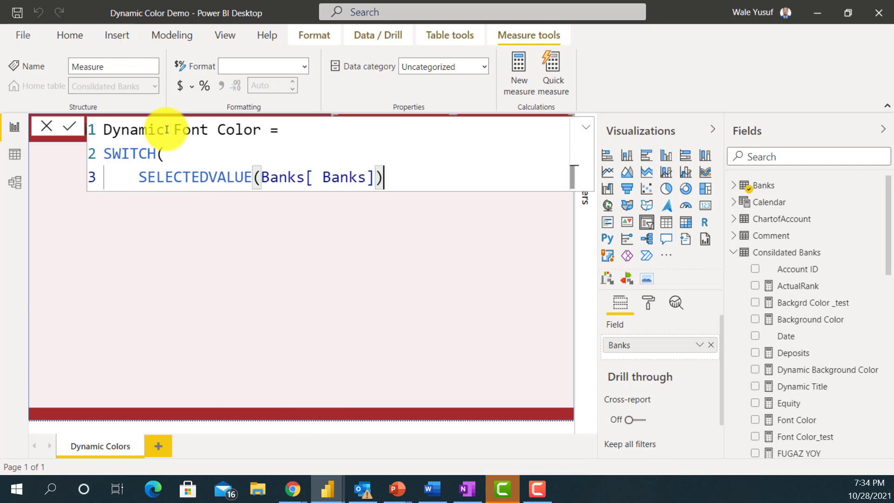
type(",")
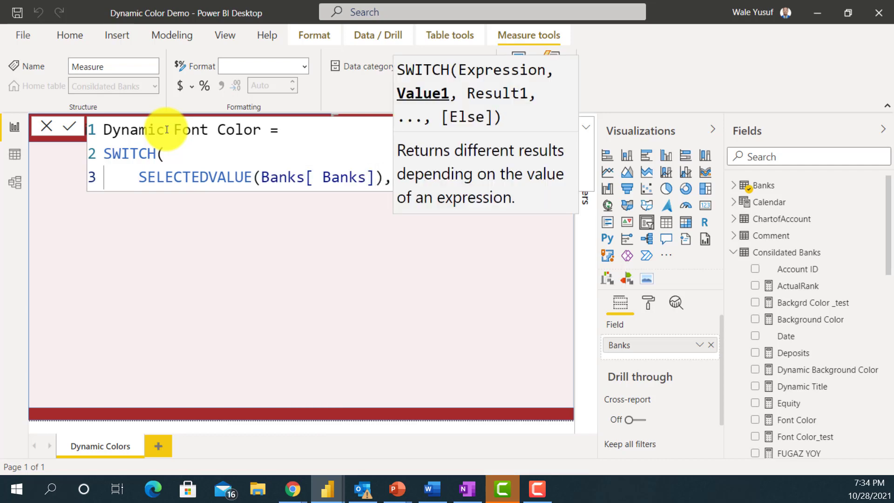
Step: Add a new formula line for the bank-colour pairs and remove the stray quotation mark
key("shift+Return")
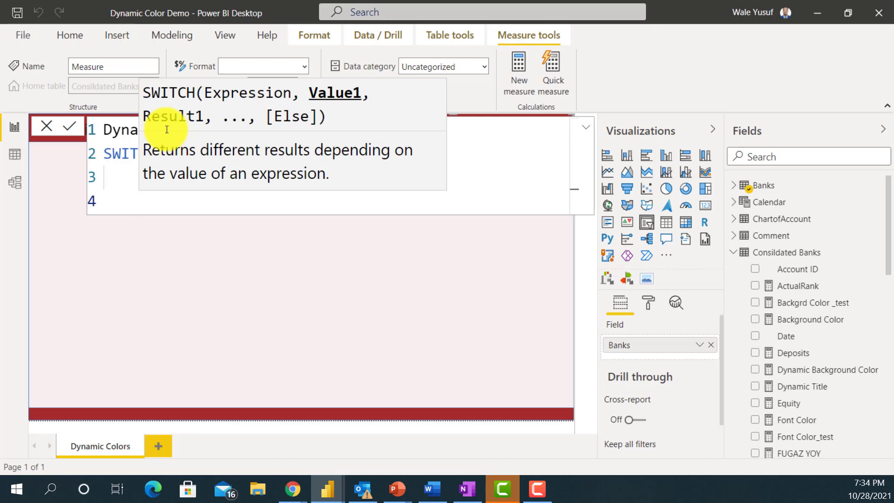
key("alt+Tab")
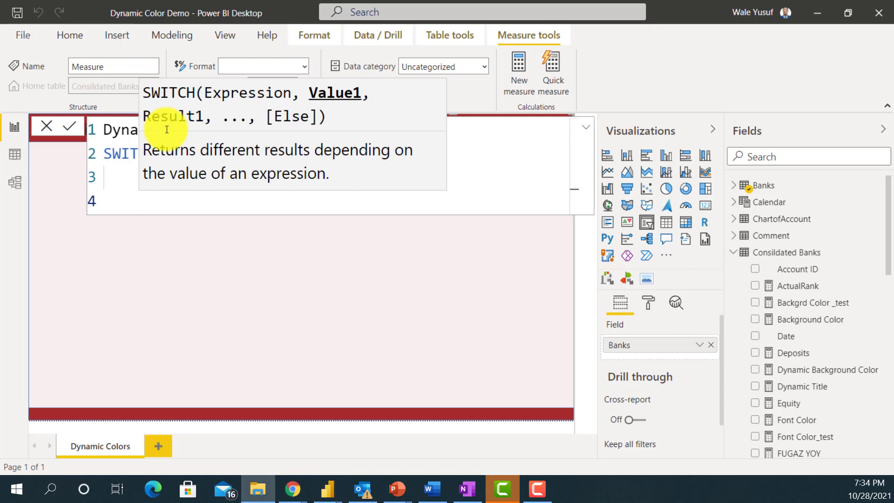
left_click(133, 193)
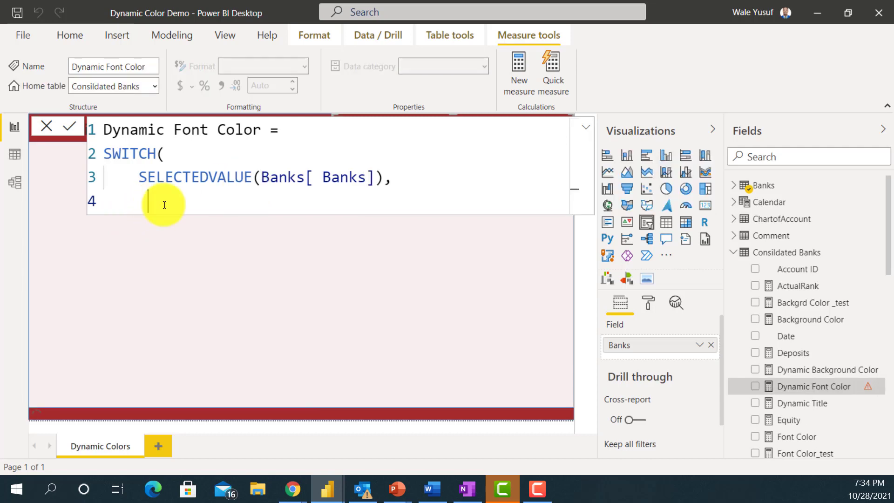
type(")\"")
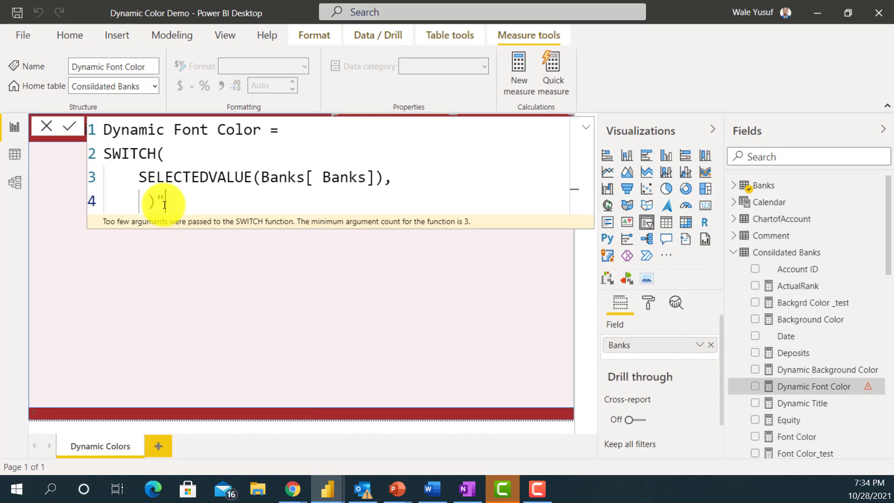
key("BackSpace")
key("BackSpace")
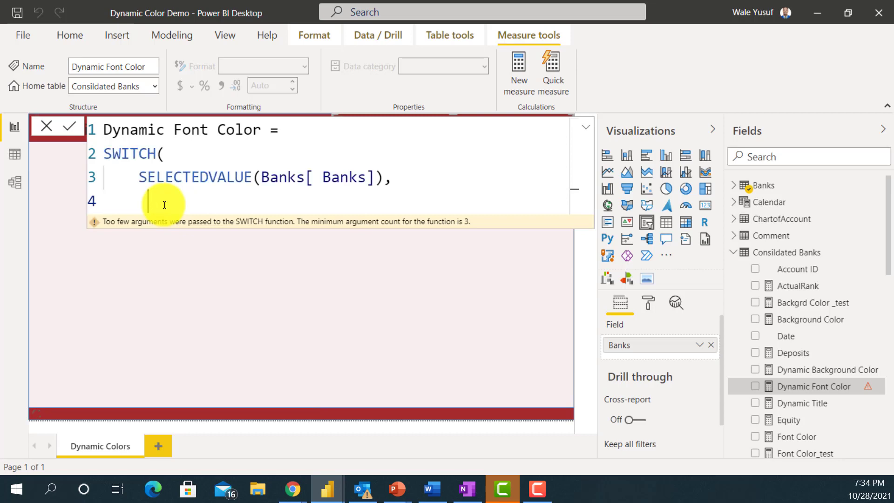
Step: Map "Access", "Zenith" and "FBNH" to "White", default to "Black", and commit the measure
key("Tab")
type("\"")
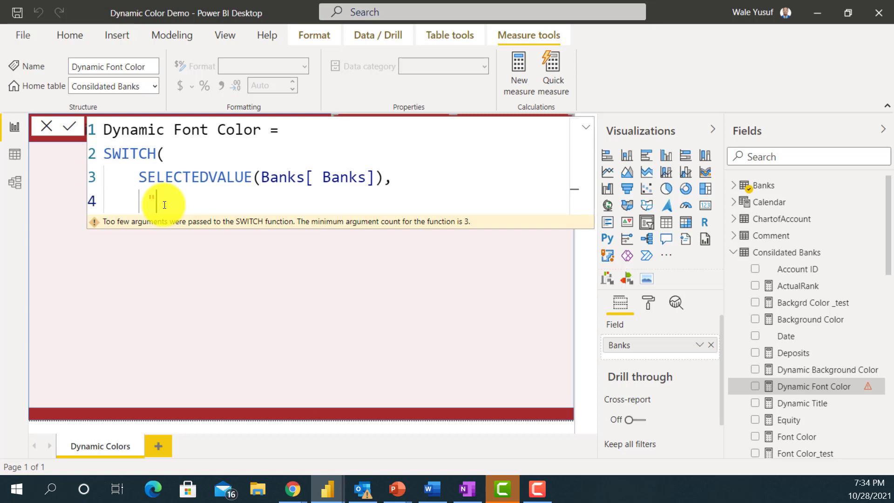
type("Access\",")
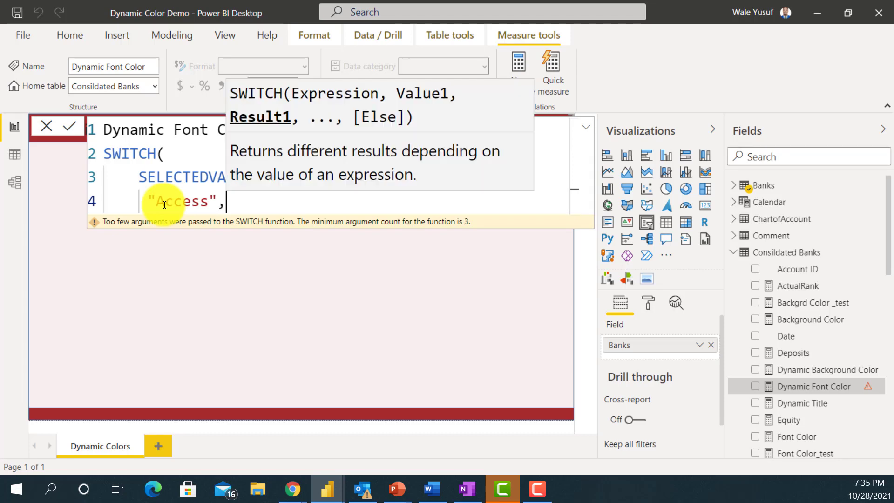
type("\"")
type("Whi")
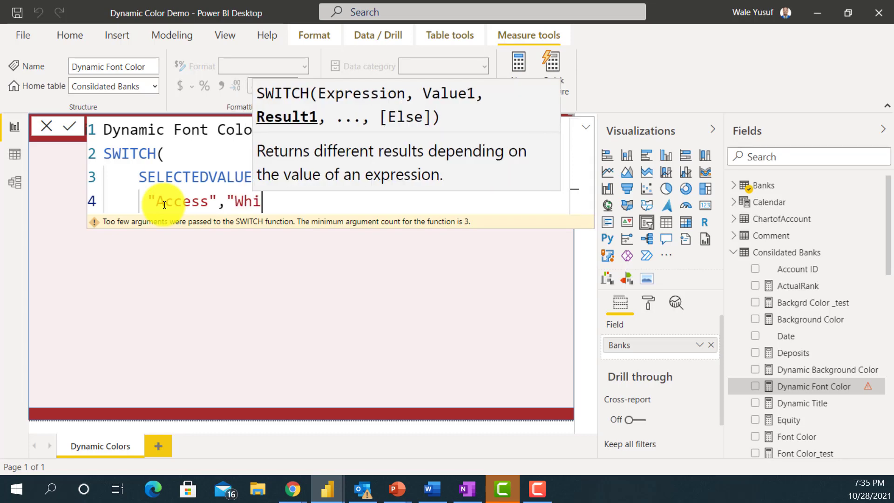
type("te\",")
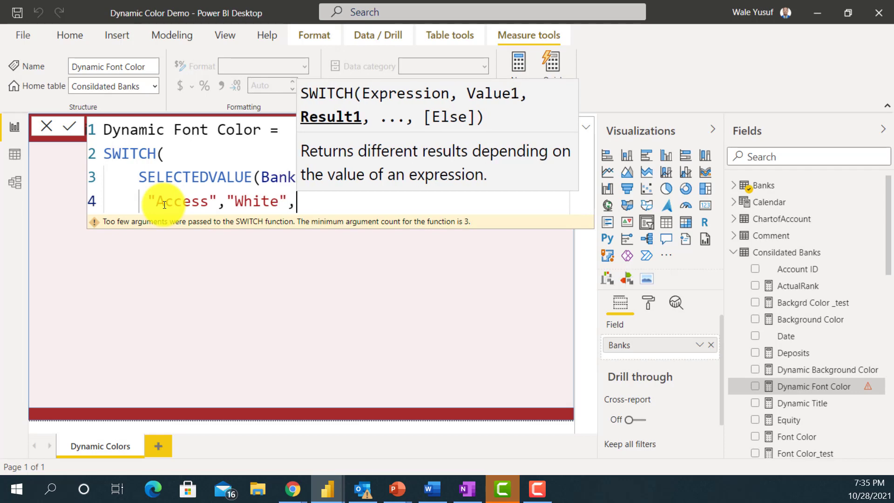
key("shift+Return")
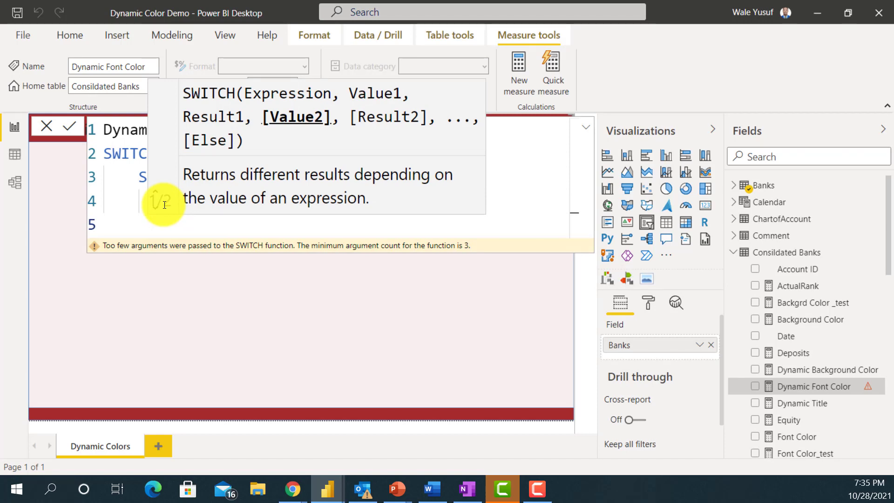
type("\"Z")
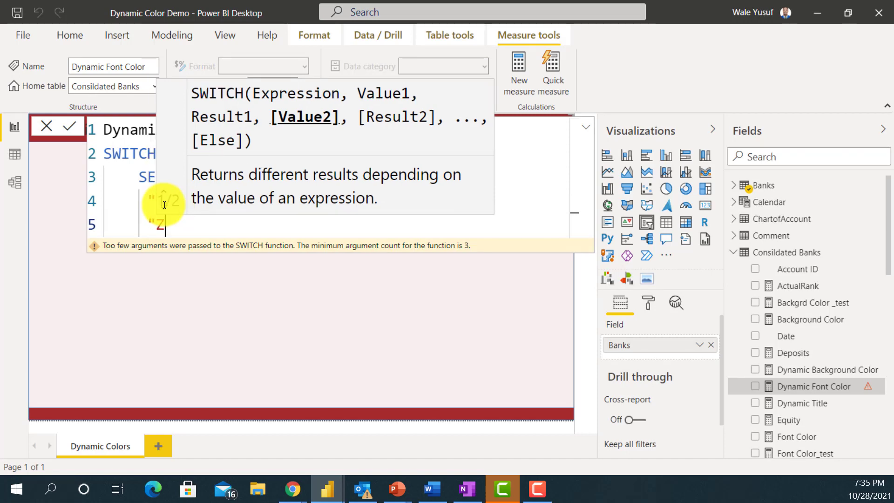
type("enith\",")
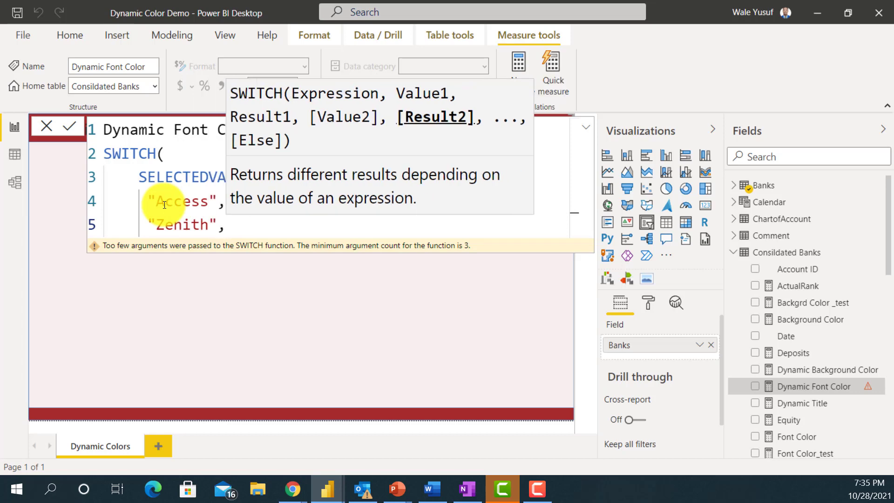
type("\"Wh")
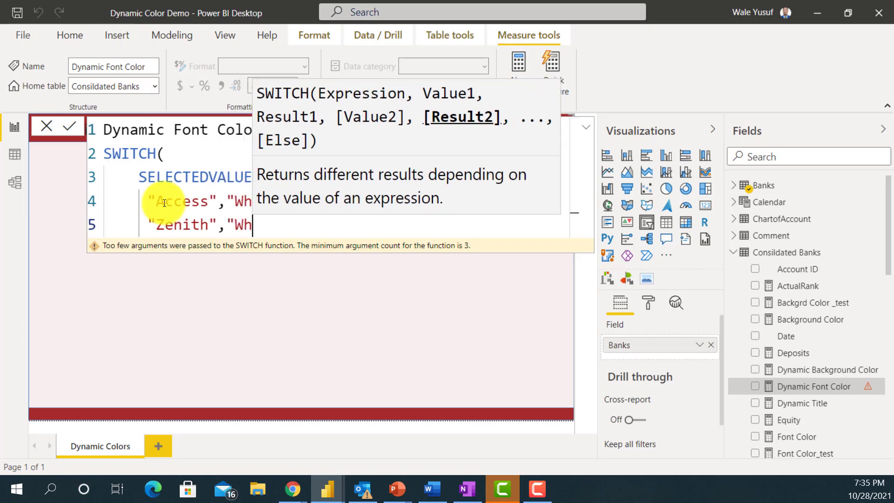
type("ite\",")
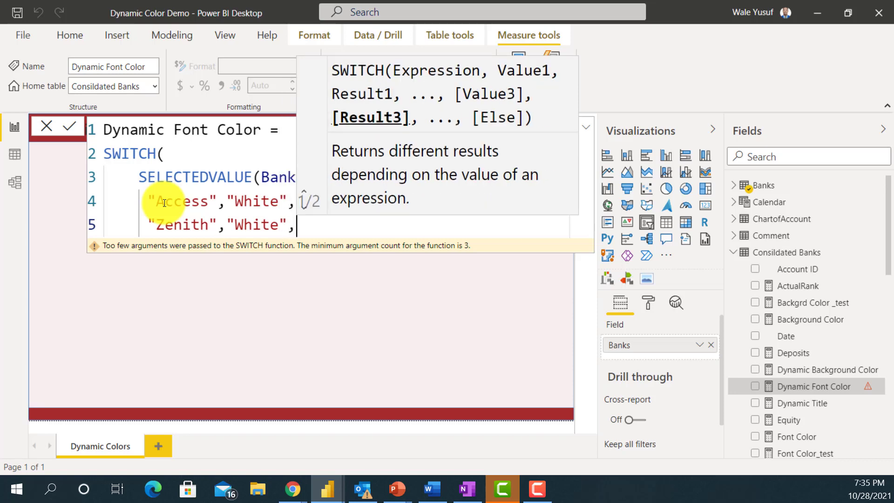
key("shift+Return")
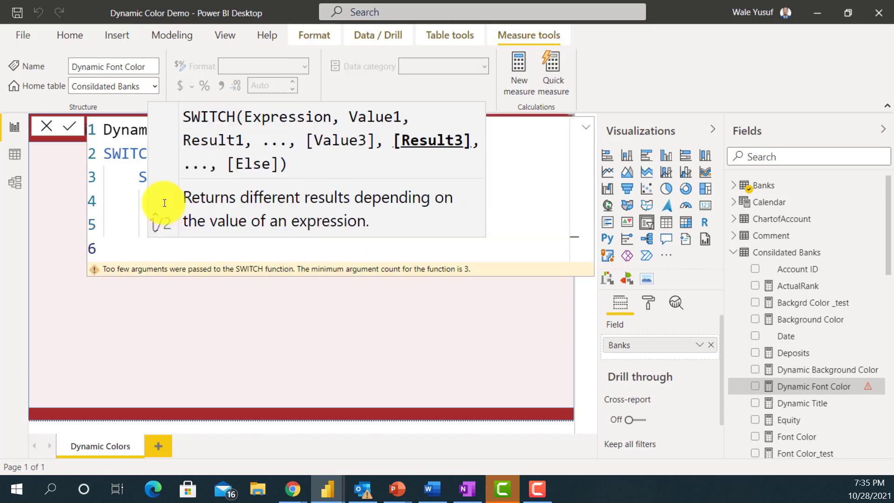
type("\"")
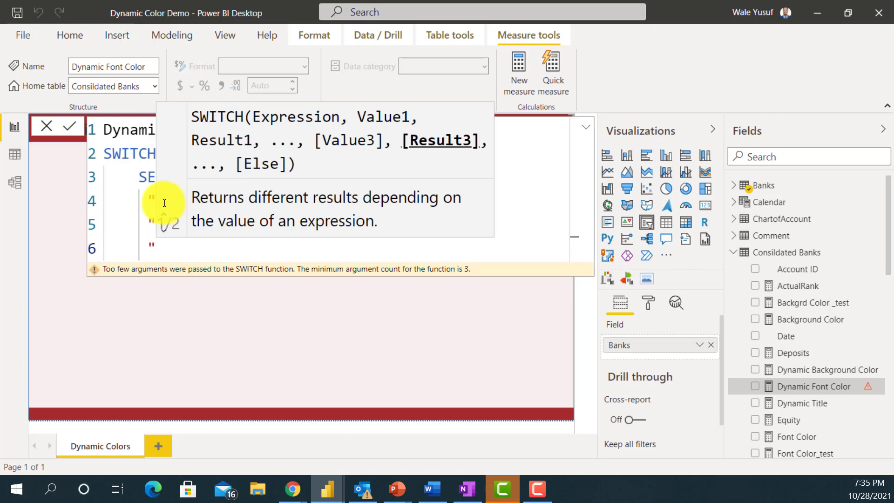
type("FB")
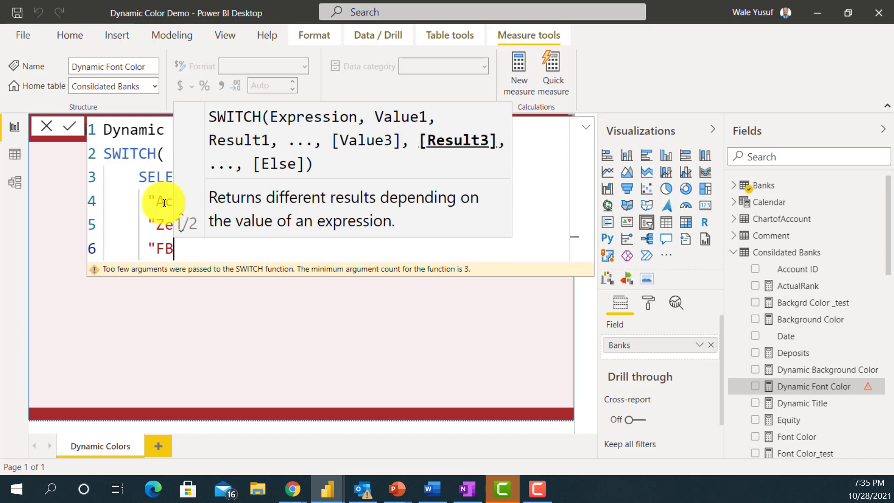
type("NH\",")
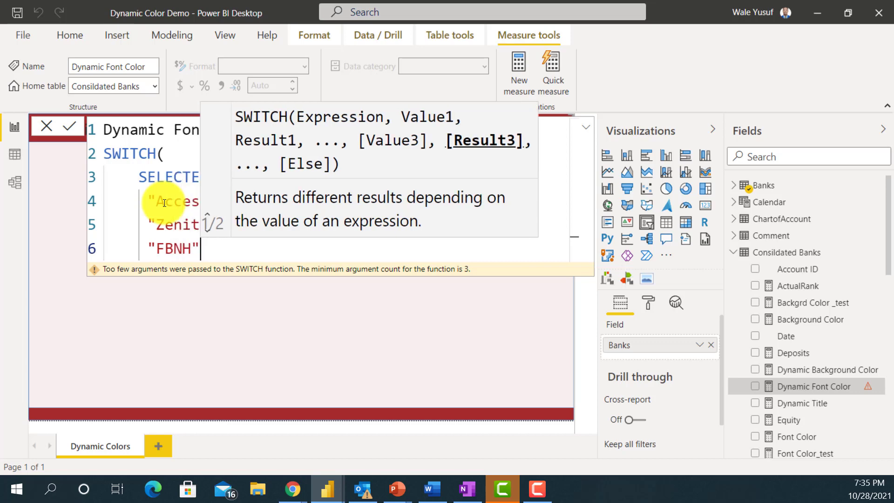
type("\"W")
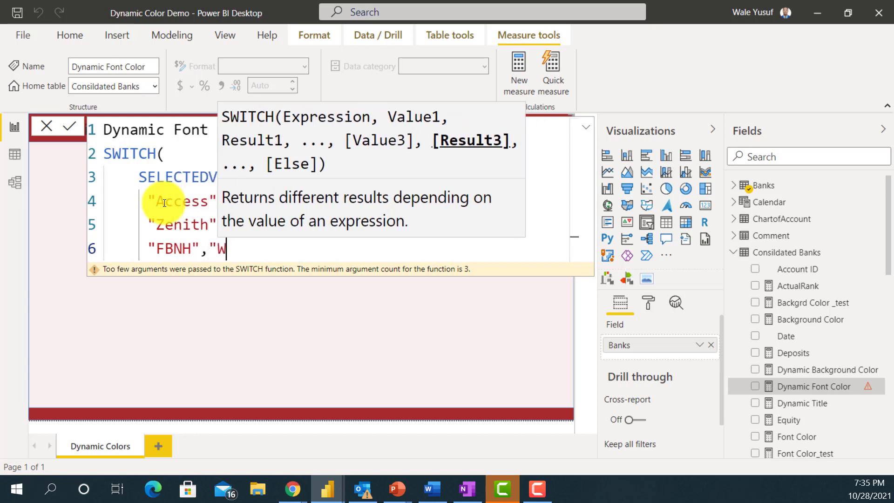
type("hite\",")
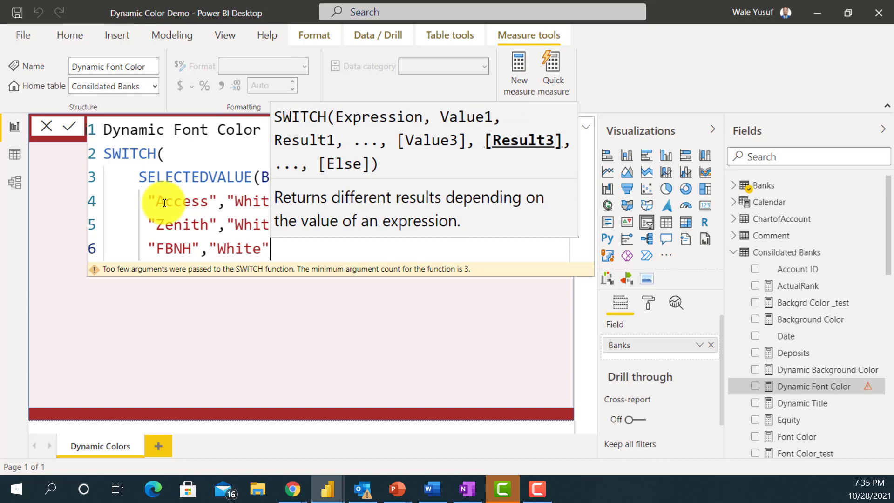
type(")")
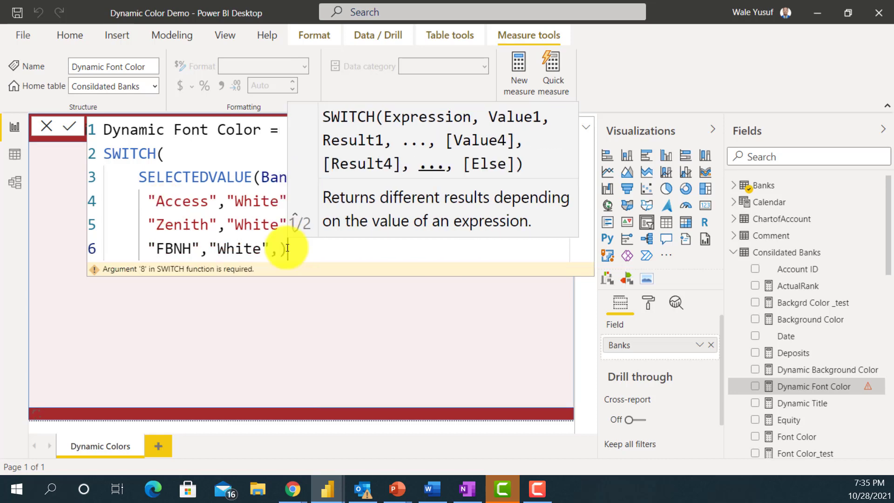
key("BackSpace")
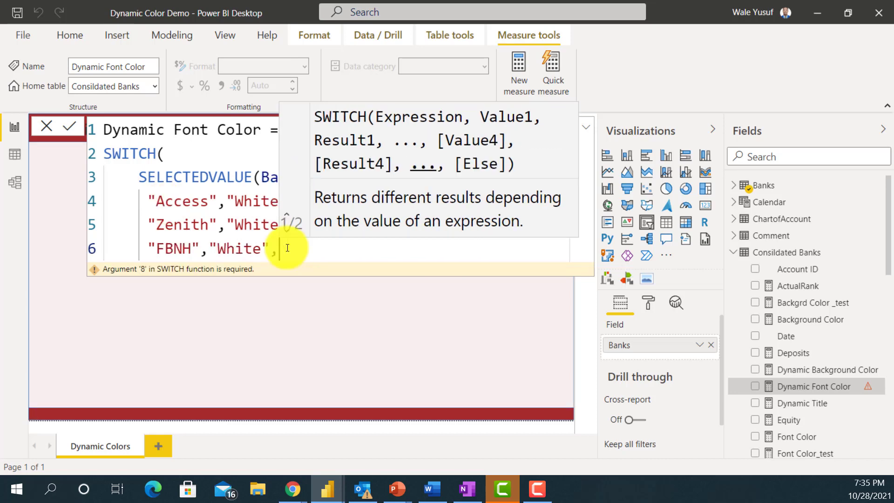
key("shift+Return")
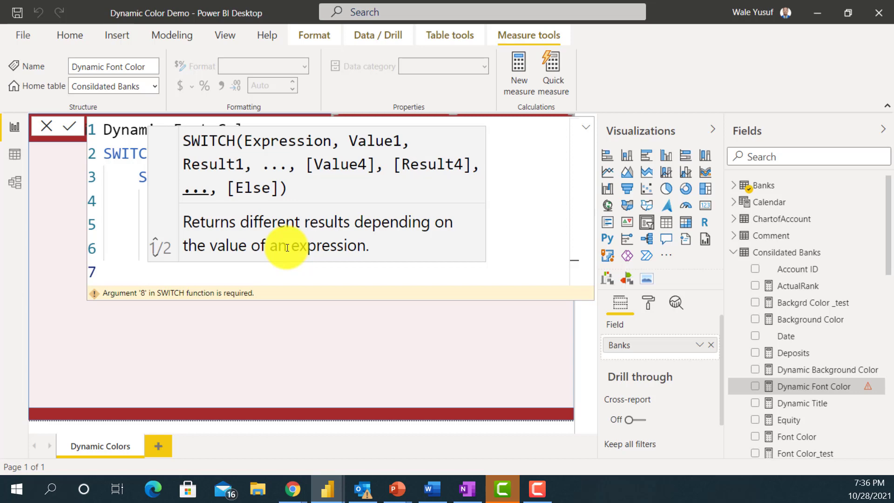
type("\"Bl")
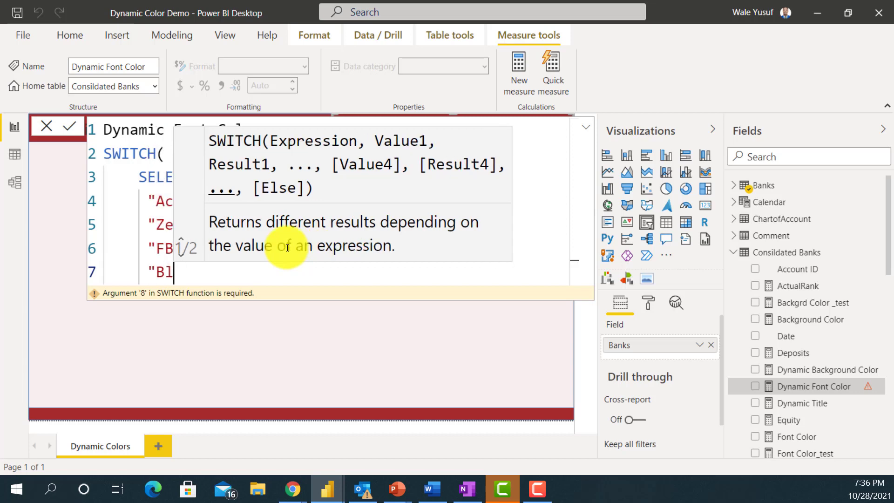
type("ack\"")
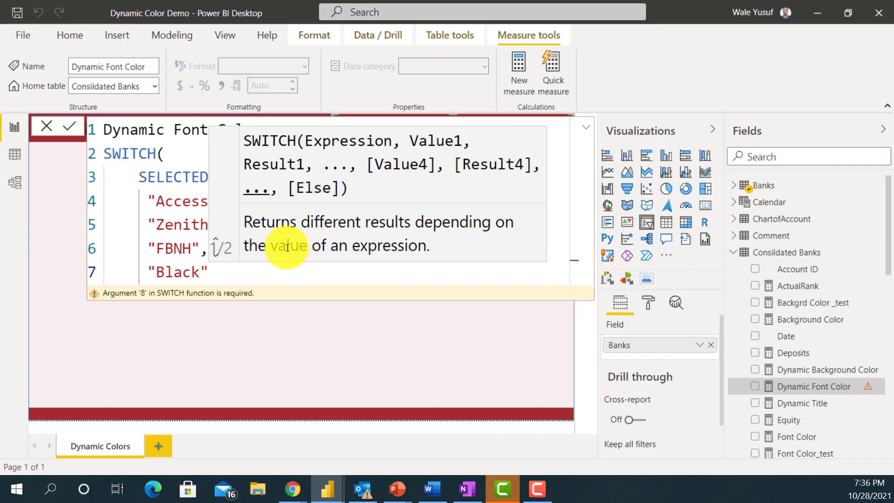
type(")")
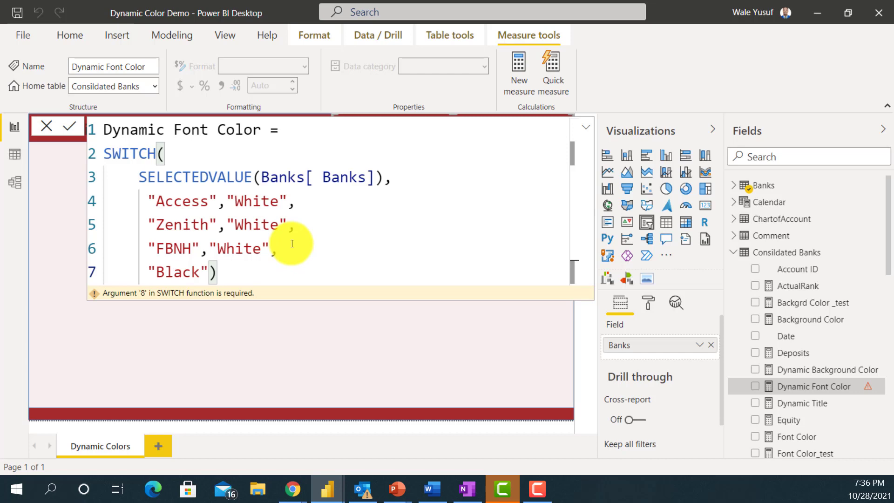
key("Return")
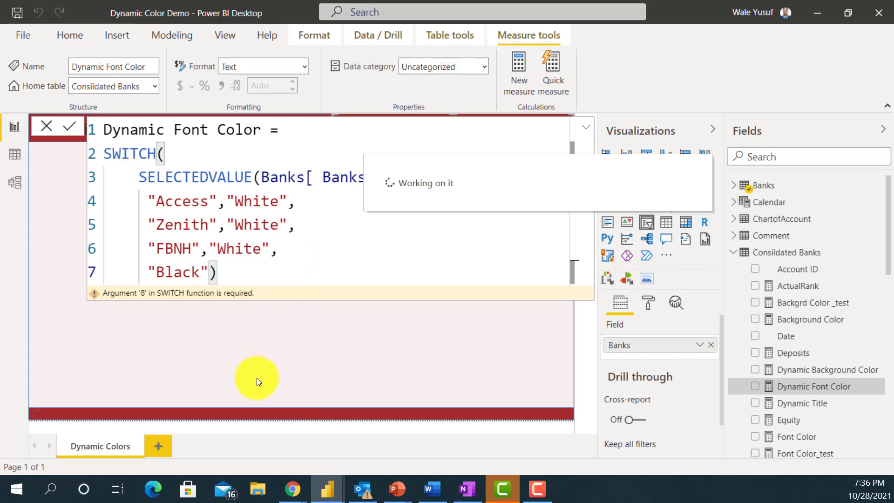
Step: Set the title banner's data label colour to Field value based on Dynamic Font Color
left_click(276, 426)
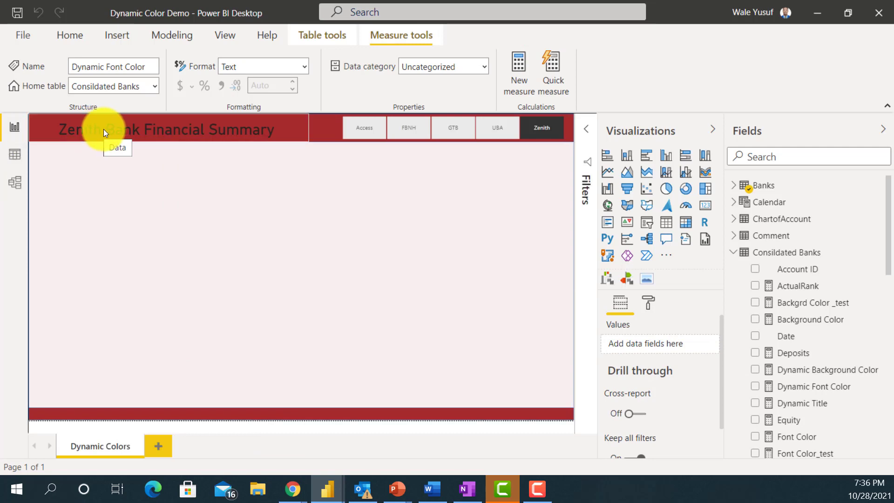
left_click(161, 132)
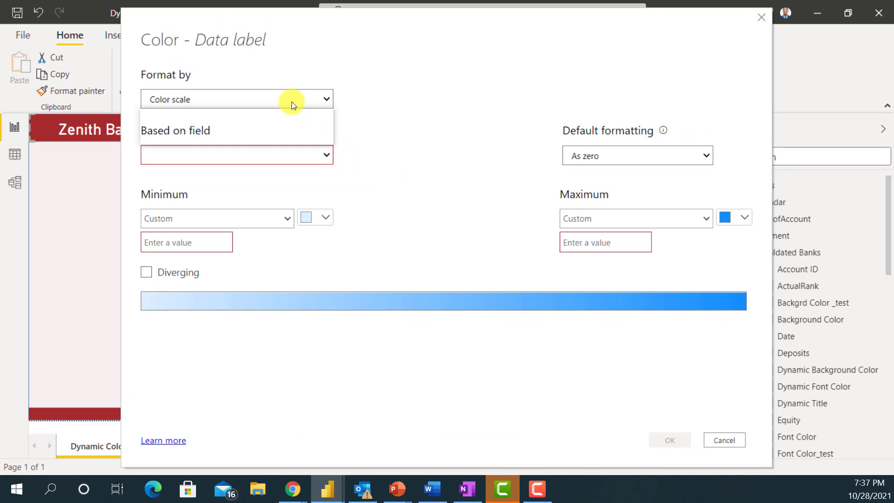
left_click(321, 97)
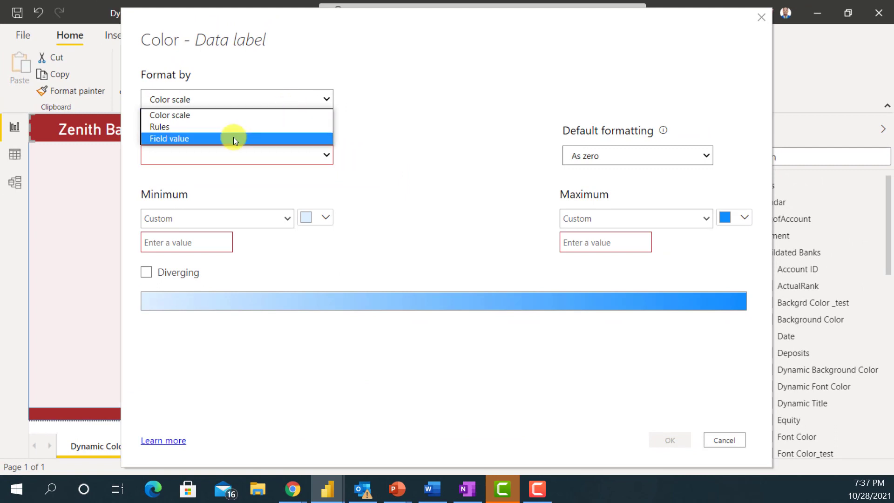
left_click(222, 144)
left_click(213, 150)
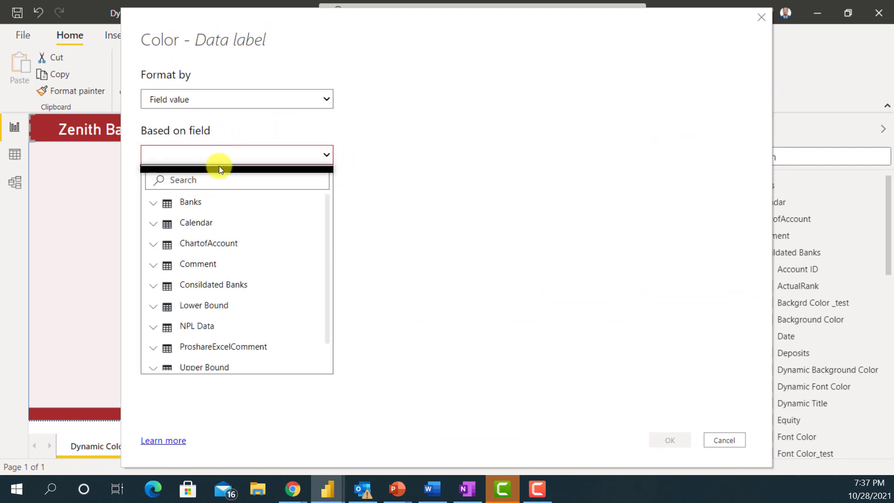
left_click(155, 286)
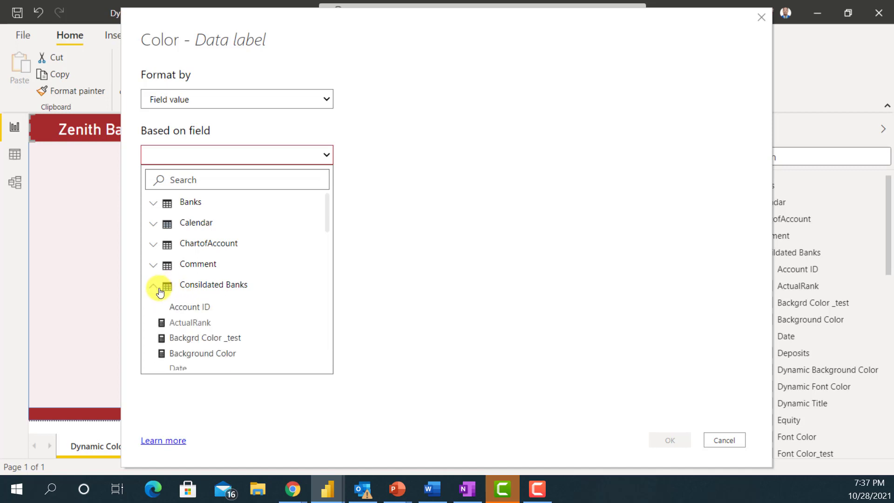
scroll(210, 345, "down", 3)
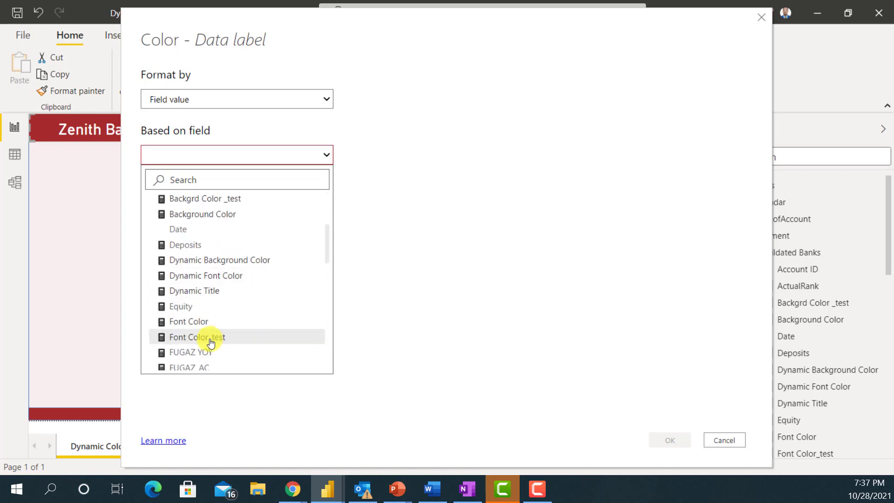
left_click(237, 276)
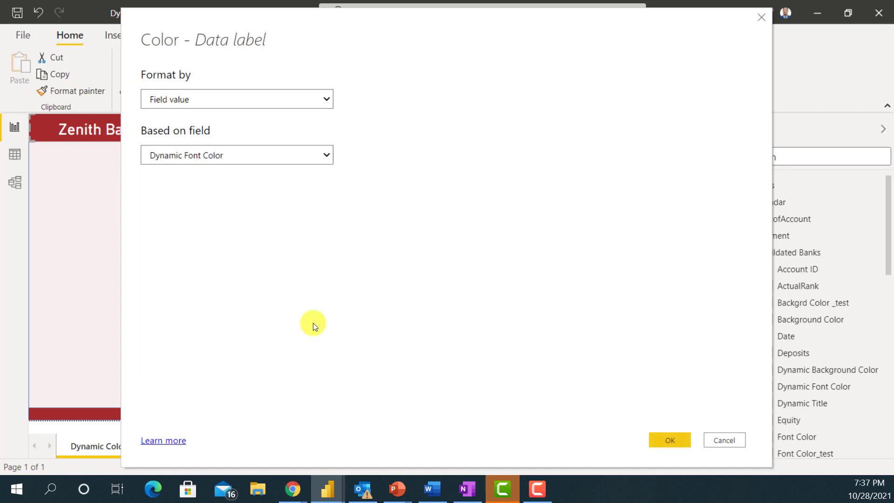
left_click(671, 440)
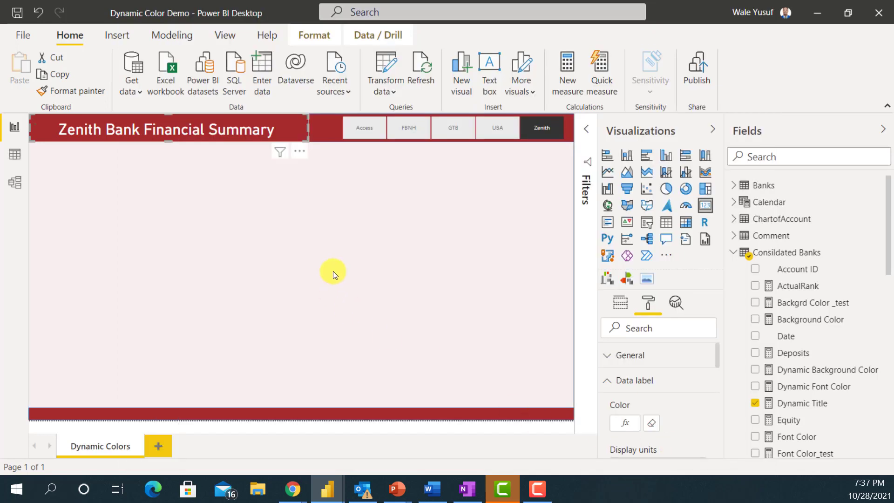
Step: Test the banner colours by selecting Zenith, UBA, GTB, FBNH, then Access Bank
left_click(535, 133)
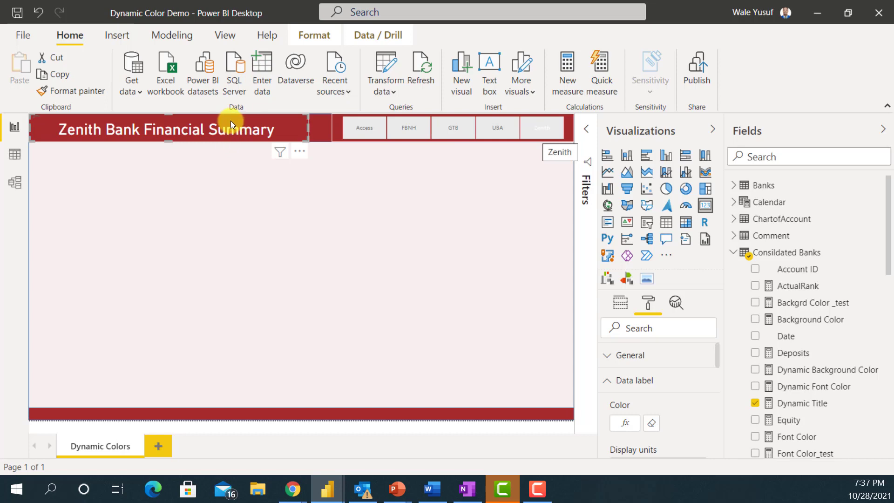
left_click(536, 128)
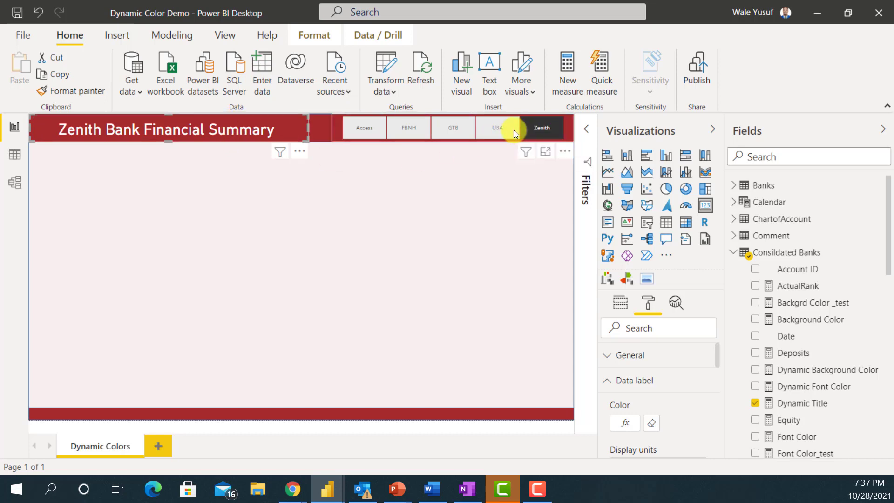
left_click(513, 130)
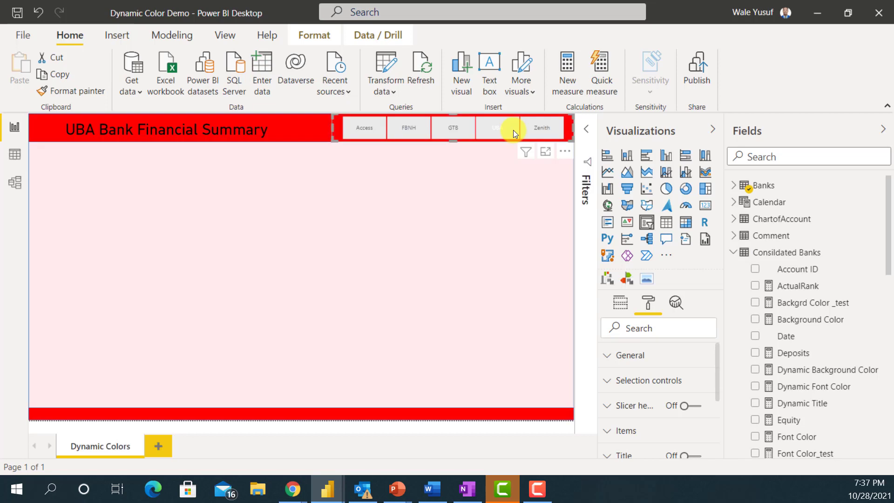
left_click(500, 136)
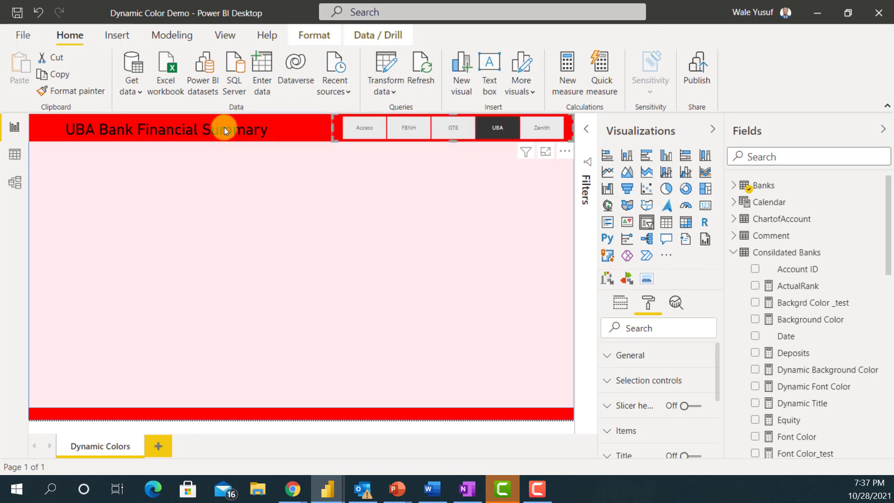
left_click(459, 135)
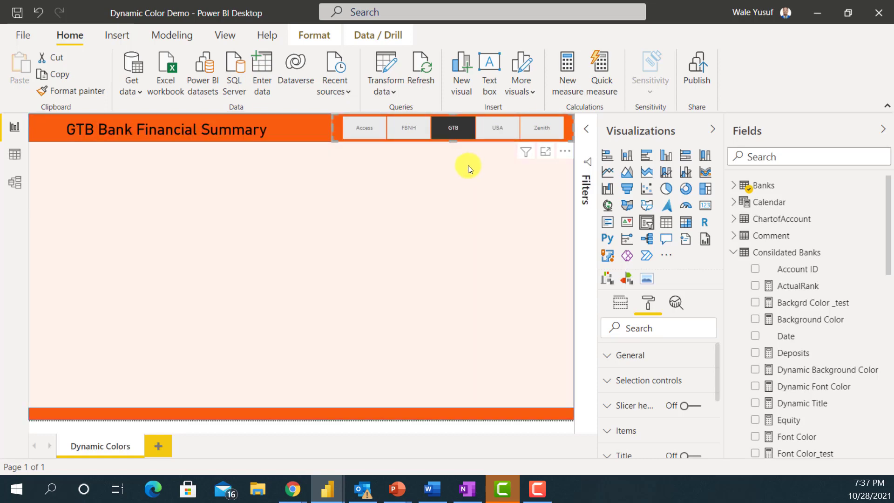
left_click(412, 127)
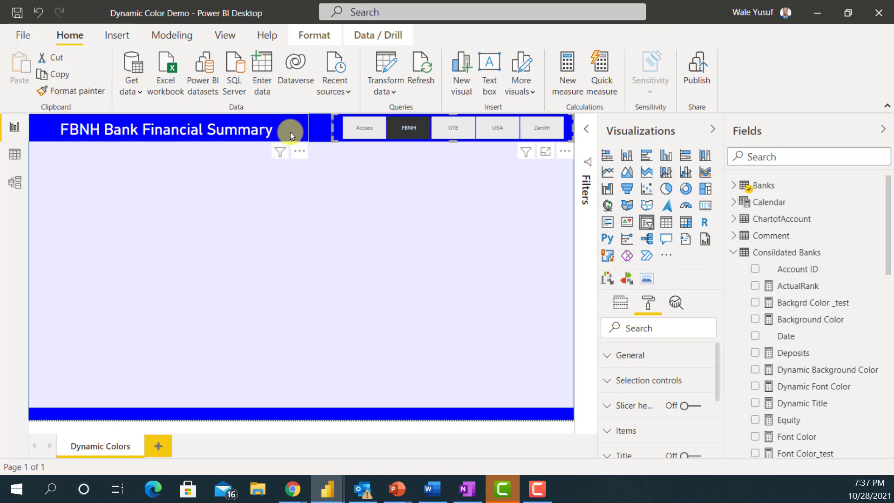
left_click(359, 122)
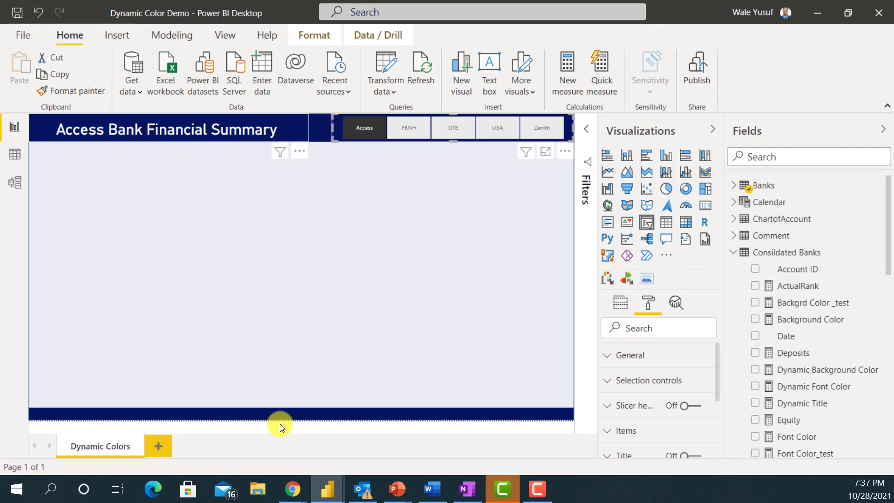
left_click(319, 333)
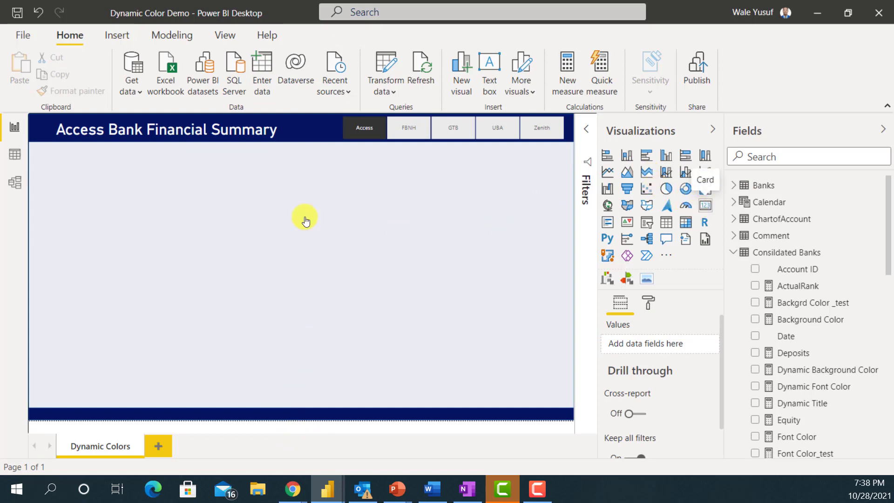
Step: Place a new card below the bank buttons showing Equity, sized and positioned
left_click_drag(147, 216, 363, 202)
scroll(792, 387, "down", 5)
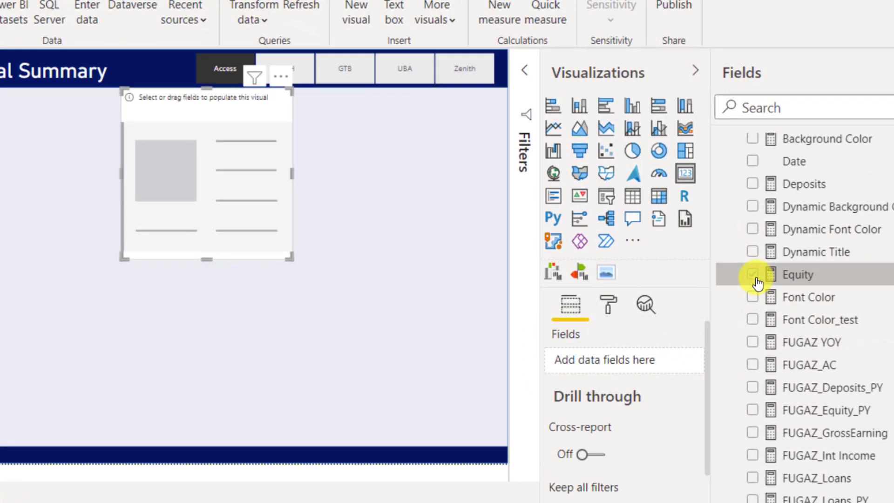
left_click(755, 277)
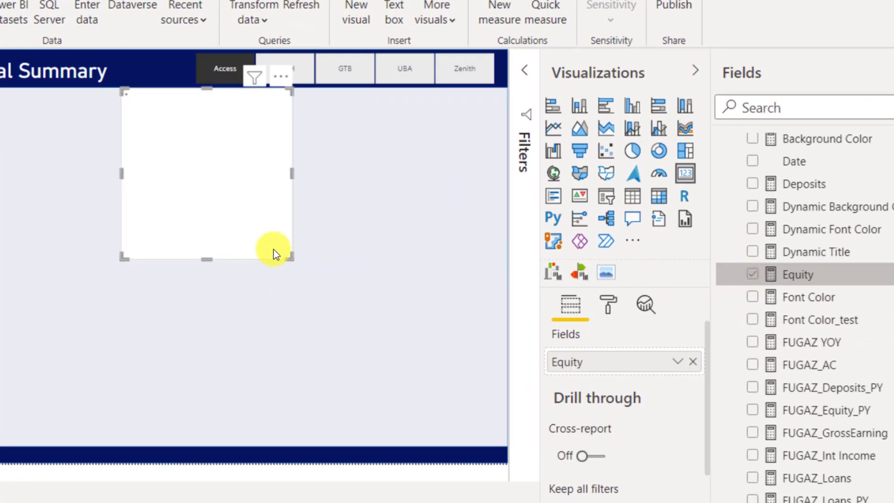
left_click_drag(292, 258, 239, 158)
left_click_drag(211, 124, 223, 144)
Step: Set the Equity card's data label text size to 20
left_click(604, 319)
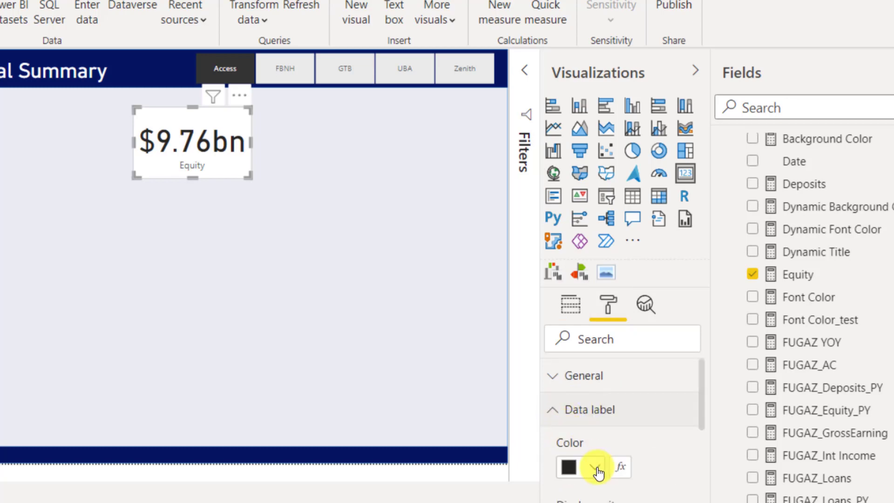
scroll(597, 468, "down", 2)
scroll(601, 473, "down", 5)
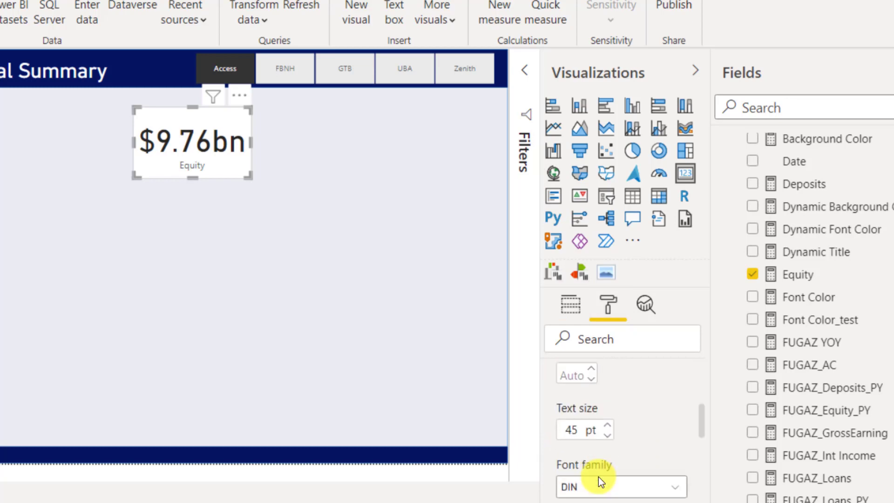
scroll(589, 412, "up", 2)
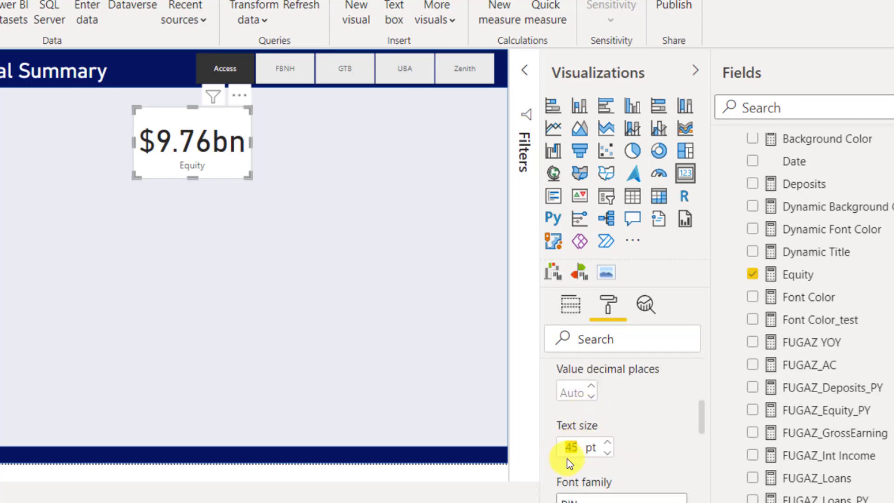
type("0")
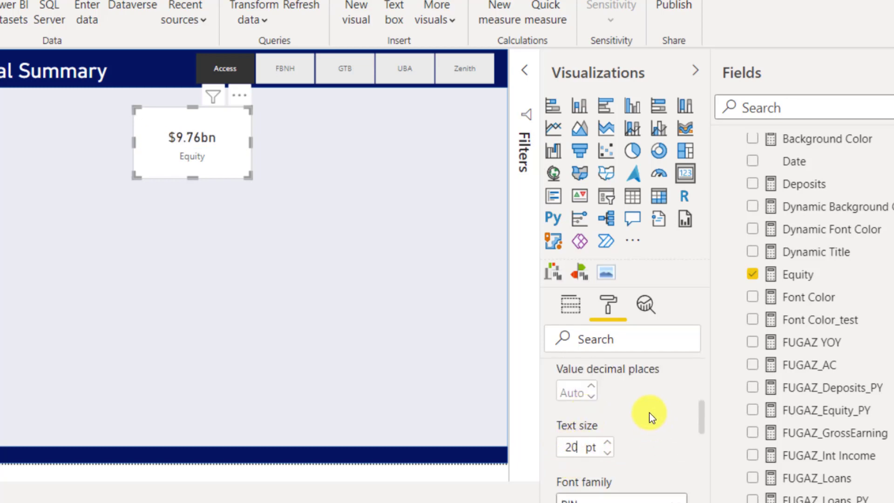
scroll(644, 418, "up", 3)
left_click(562, 416)
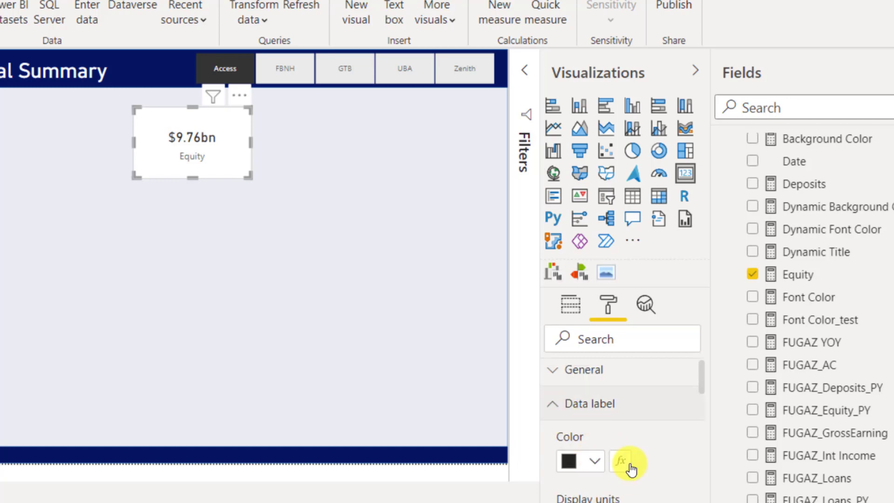
Step: Turn the card background off, add a shadow and an 18 px rounded border, then compact it
scroll(639, 473, "down", 3)
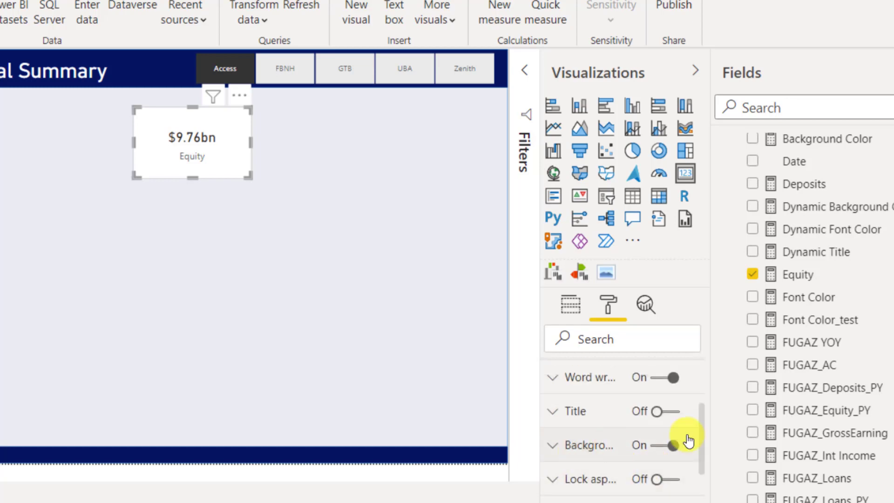
left_click(672, 445)
scroll(602, 442, "down", 1)
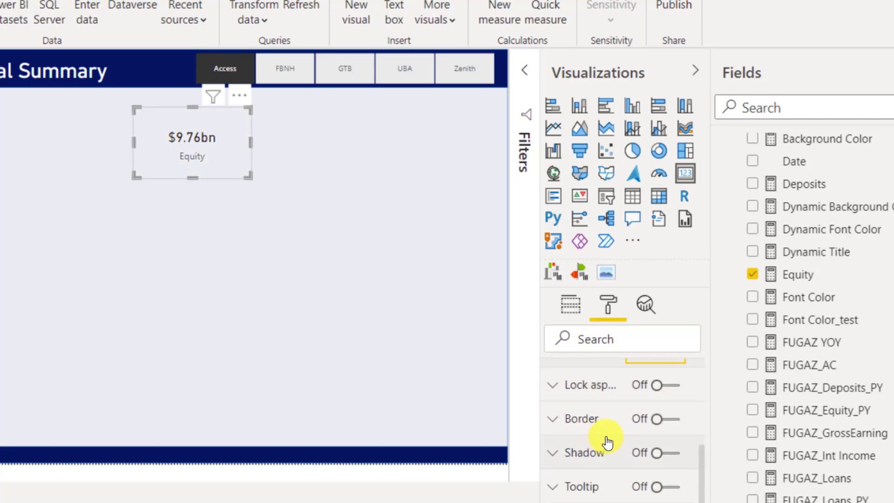
left_click(643, 418)
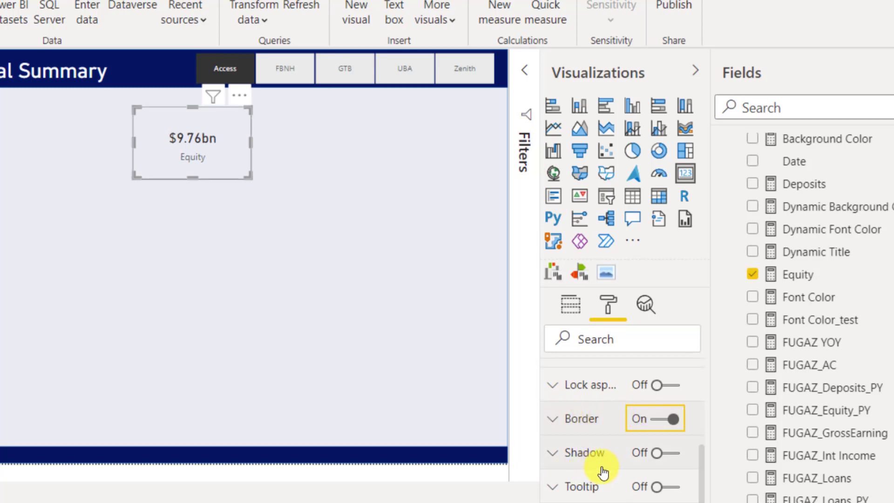
left_click(663, 451)
left_click(554, 418)
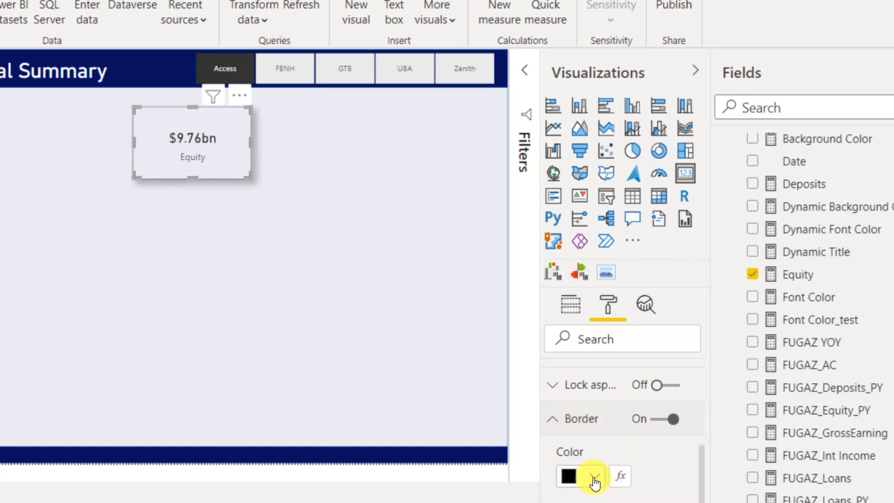
scroll(587, 470, "down", 2)
left_click_drag(614, 448, 656, 448)
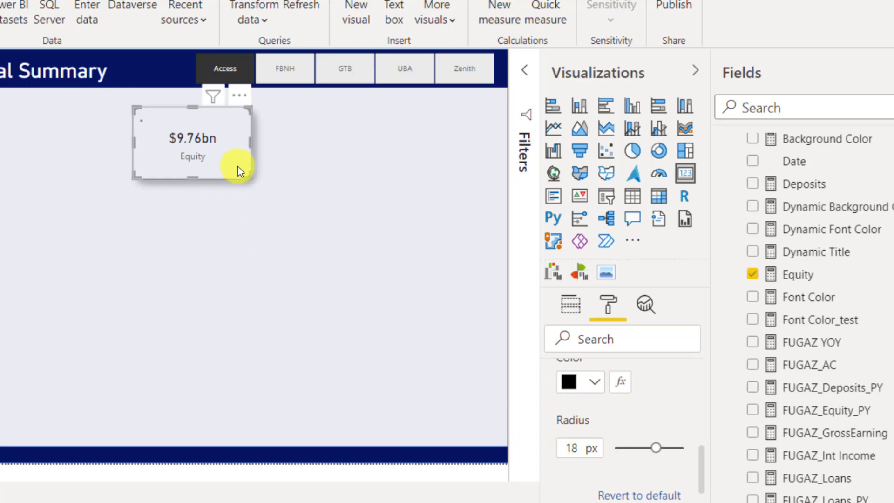
left_click_drag(247, 175, 233, 163)
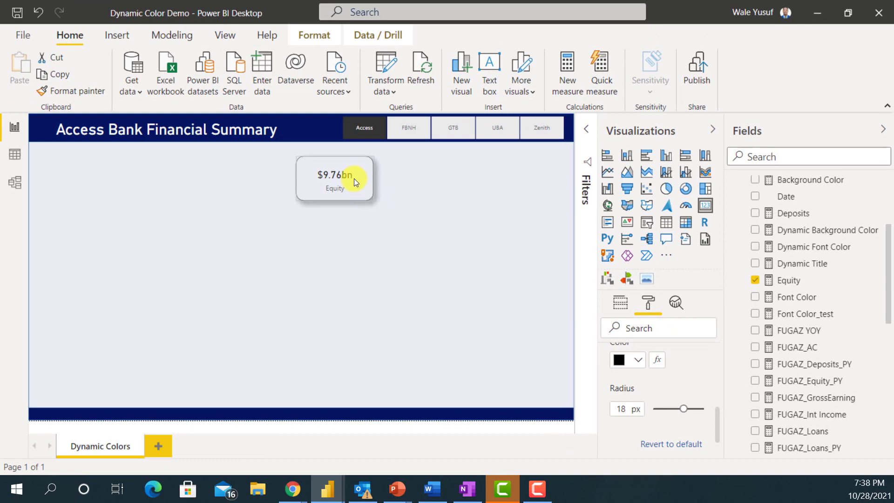
left_click_drag(354, 178, 376, 176)
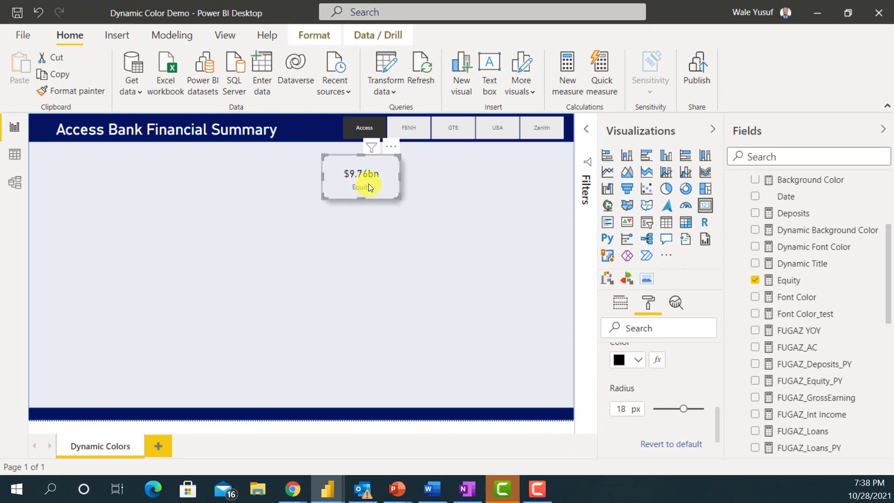
Step: Copy the Equity card into Loans ($43.09bn) and Deposits ($65.08bn) cards beside it
left_click_drag(369, 185, 448, 186)
key("ctrl+v")
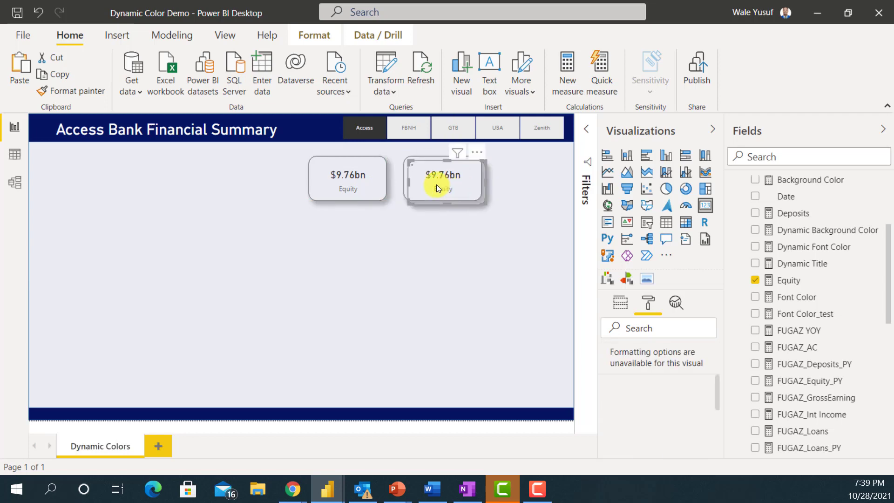
mouse_move(536, 185)
left_mouse_down()
mouse_move(549, 184)
mouse_move(530, 183)
left_mouse_up()
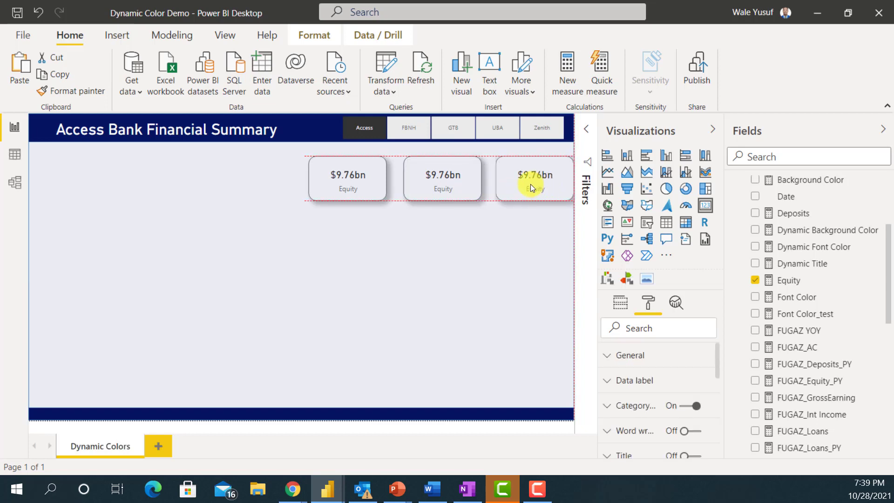
left_click(443, 180)
scroll(801, 380, "down", 3)
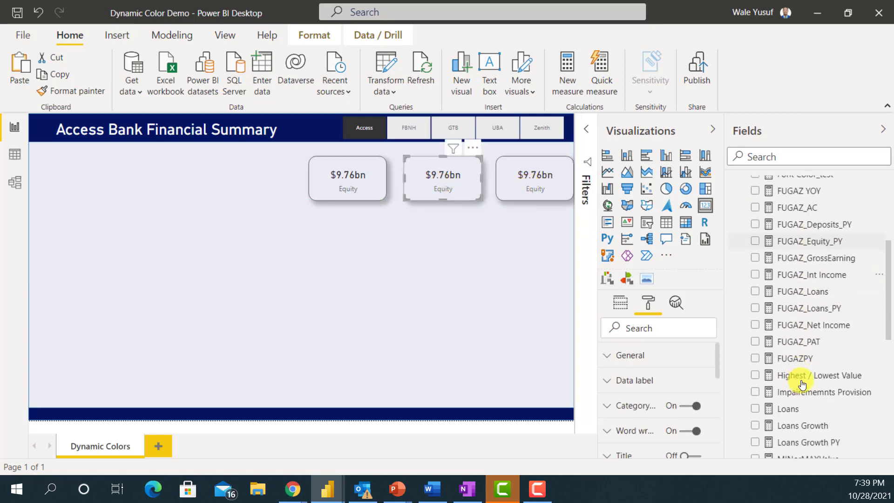
left_click(622, 304)
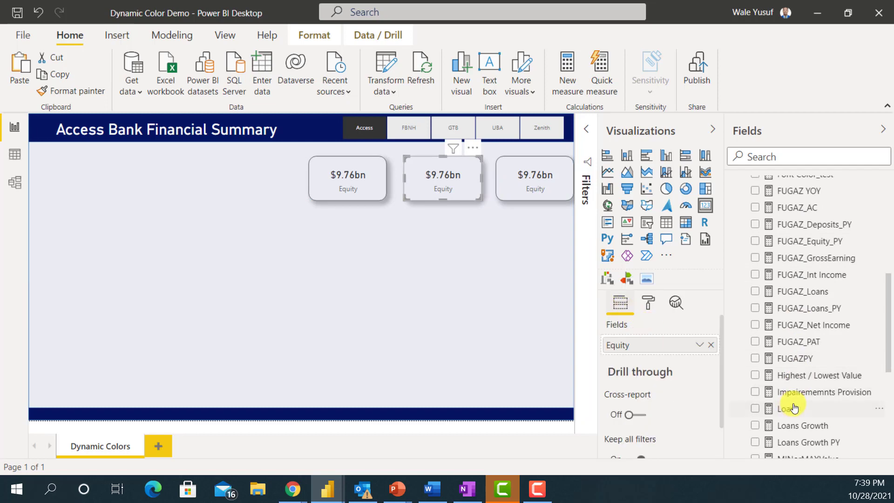
left_click_drag(794, 410, 652, 345)
left_click(546, 188)
scroll(853, 399, "up", 3)
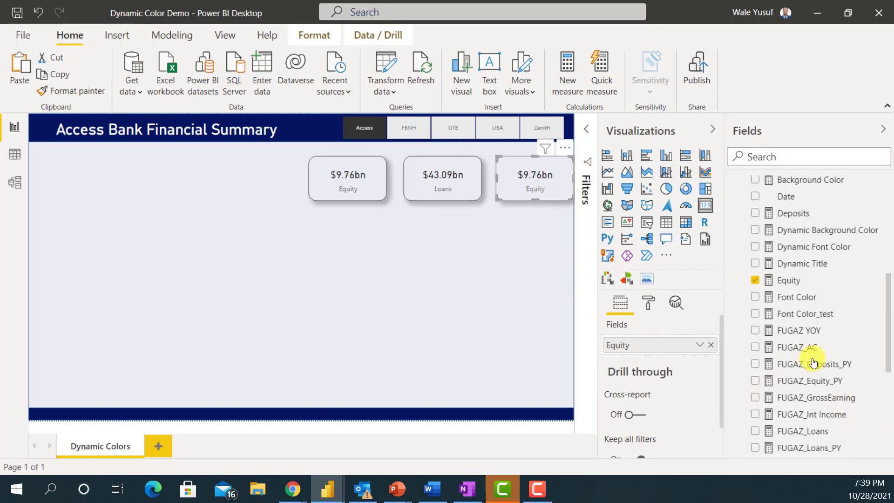
left_click_drag(787, 213, 652, 348)
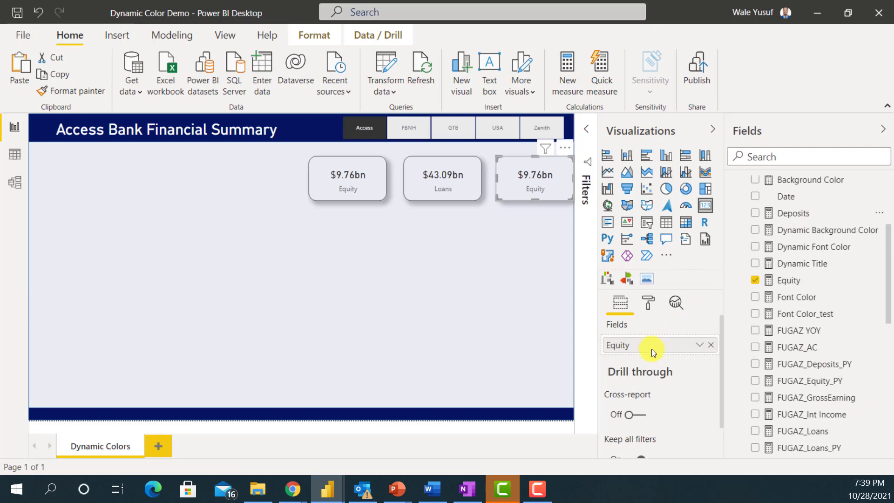
left_click(530, 426)
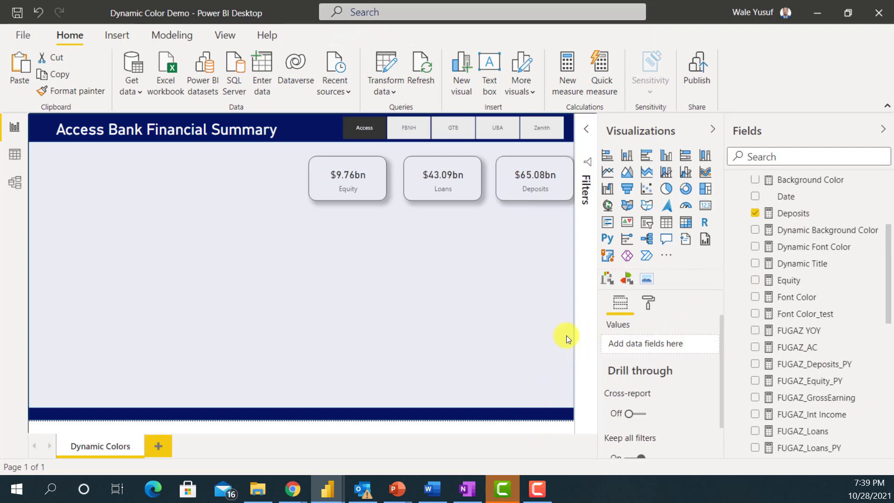
Step: Add a stacked column chart of AC by the Year table's Year field
left_click(628, 157)
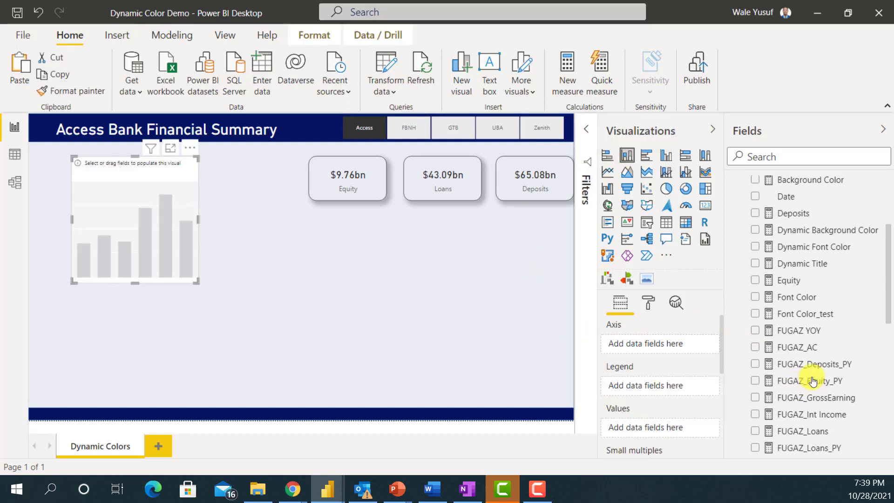
scroll(798, 396, "down", 10)
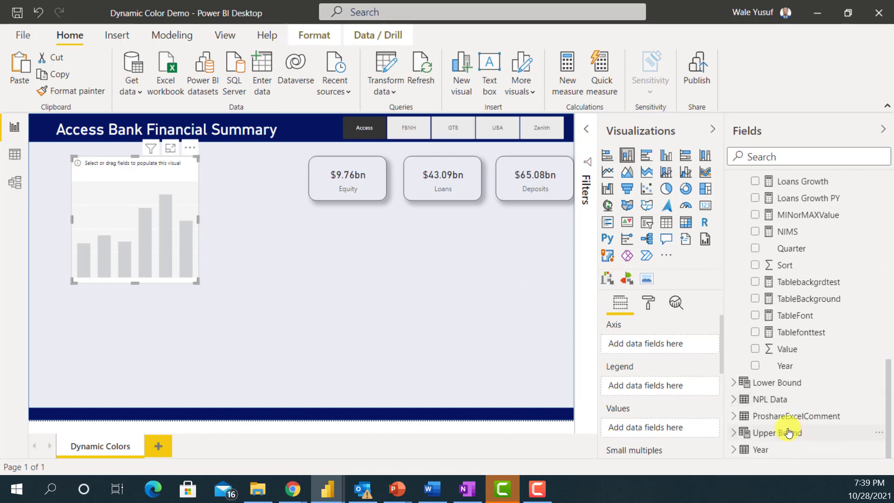
left_click(733, 400)
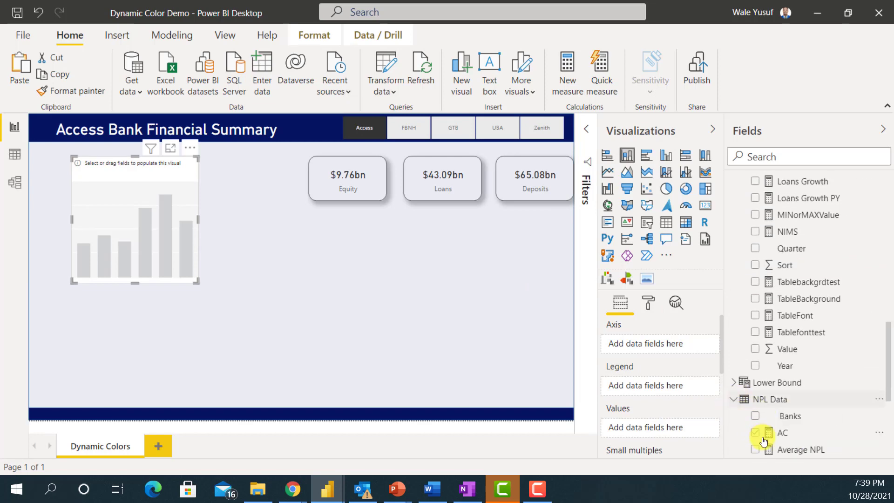
scroll(750, 419, "down", 3)
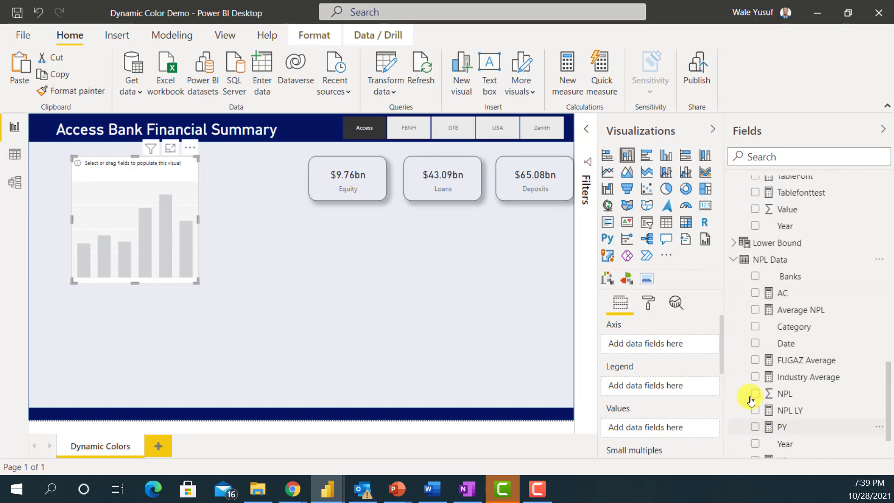
left_click(756, 444)
scroll(757, 446, "down", 3)
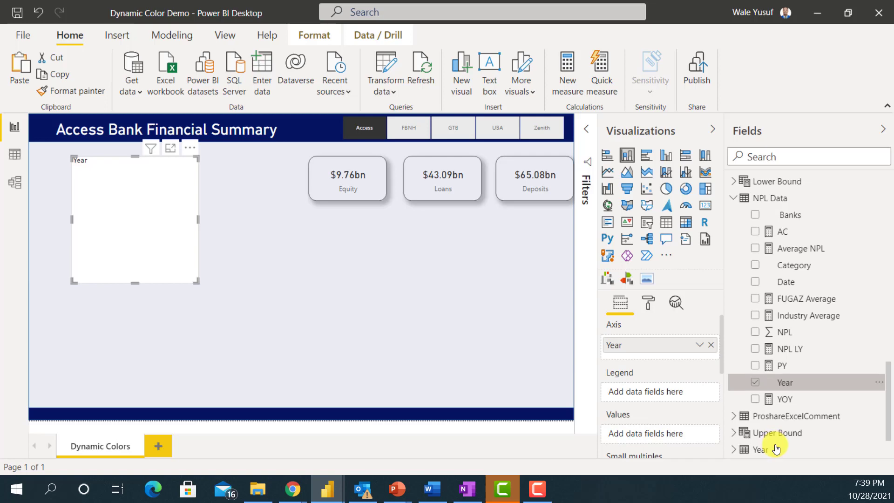
left_click(733, 450)
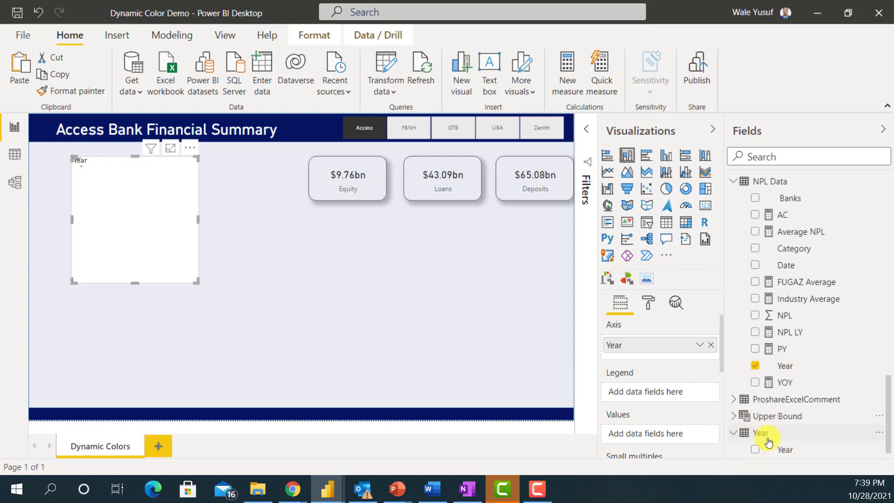
left_click_drag(155, 212, 368, 228)
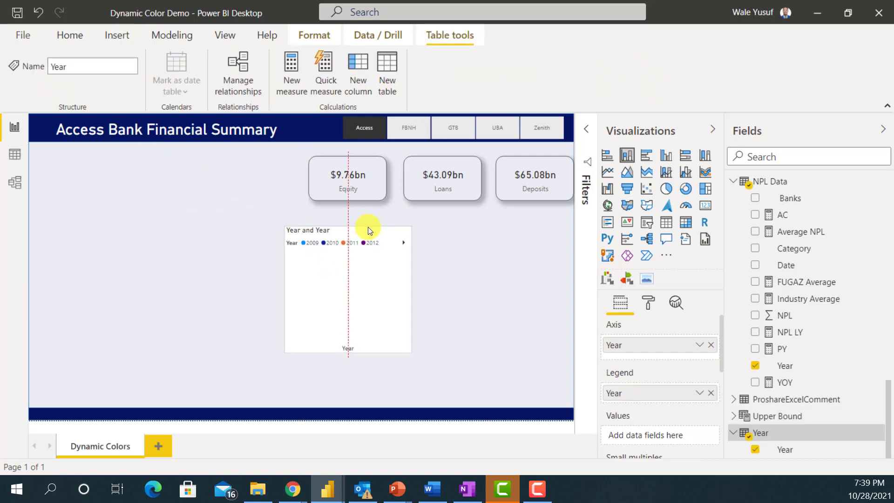
left_click(756, 367)
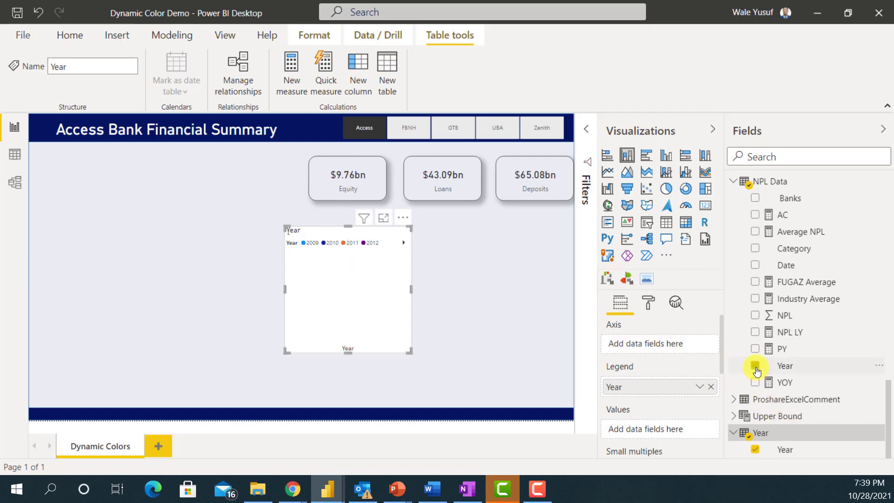
left_click(755, 215)
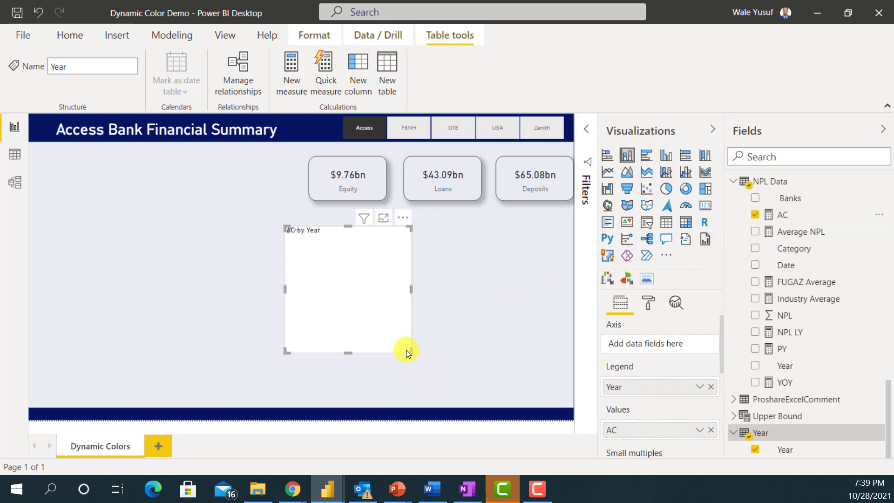
Step: Move Year from legend to axis and enlarge the chart toward the lower right
left_click_drag(438, 356, 535, 310)
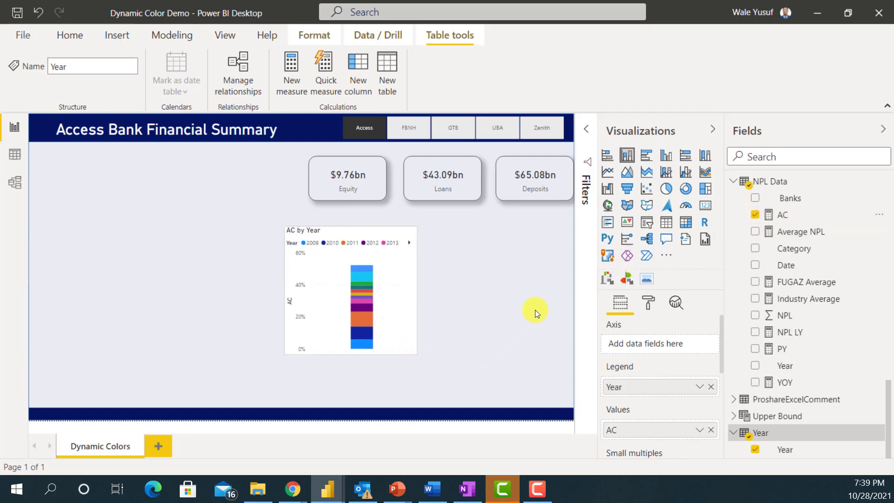
left_click_drag(639, 358, 638, 347)
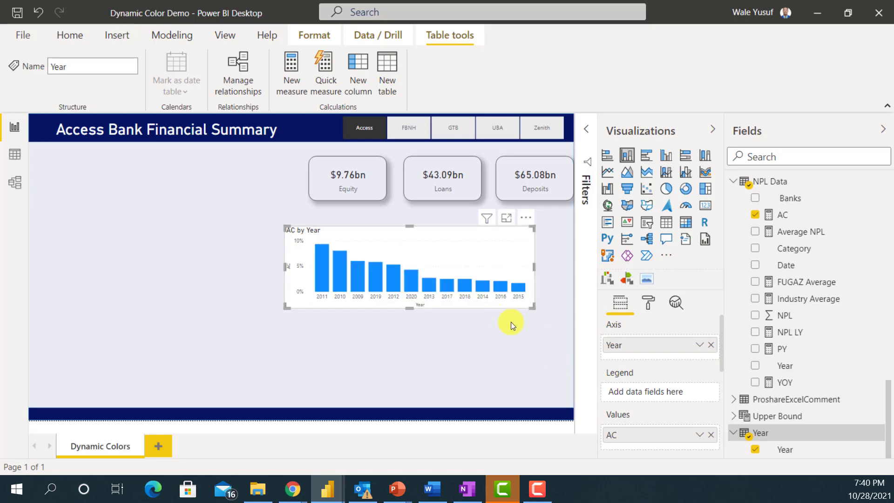
left_click_drag(531, 307, 568, 403)
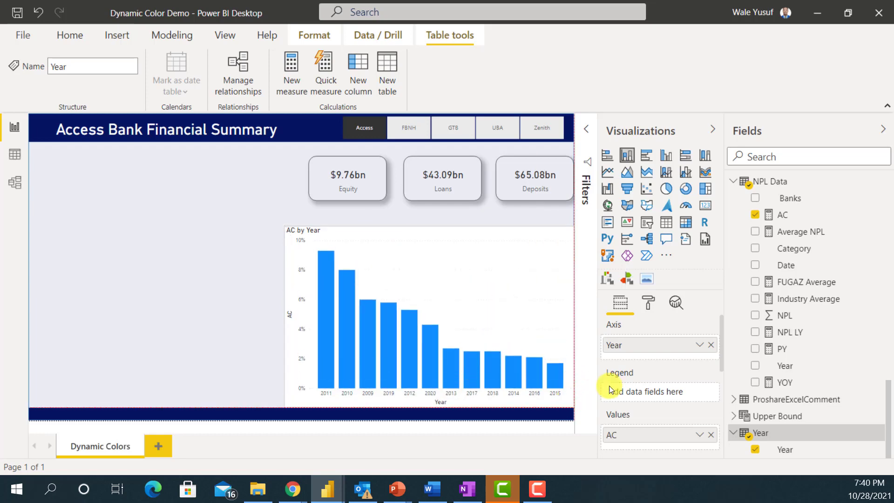
Step: Set the AC by Year columns' default colour to black and nudge the chart left
left_click(648, 303)
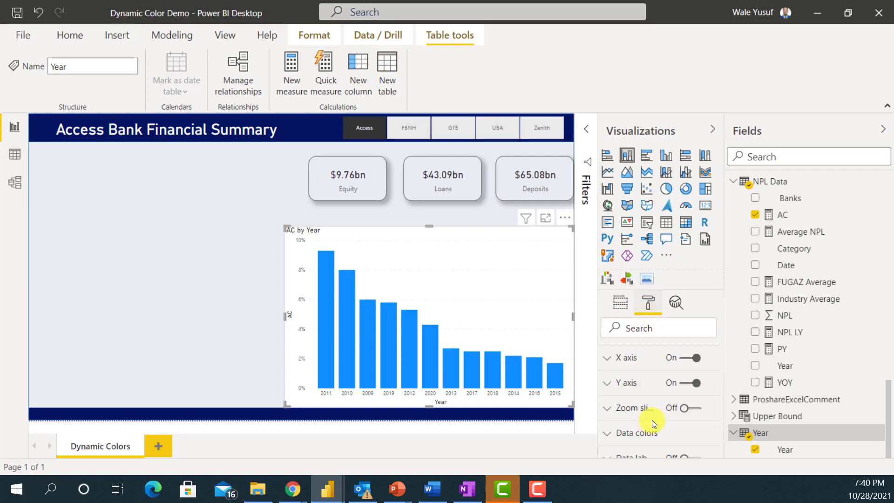
scroll(651, 431, "up", 1)
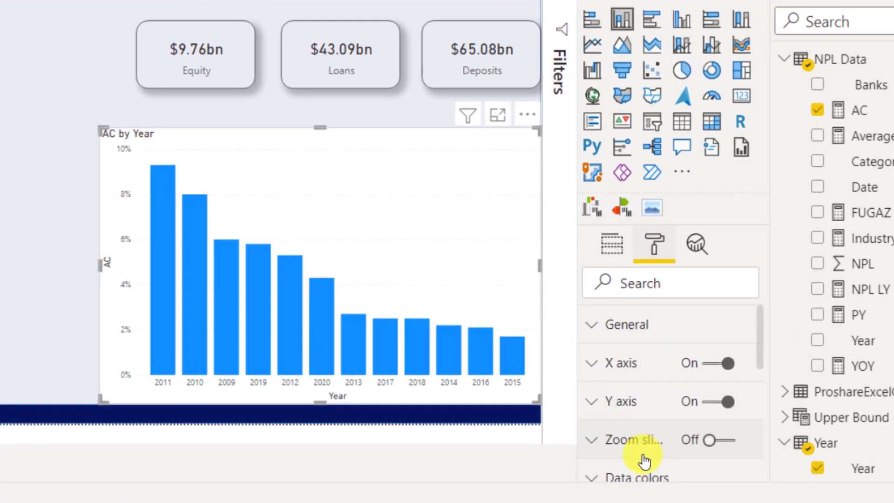
scroll(628, 424, "down", 2)
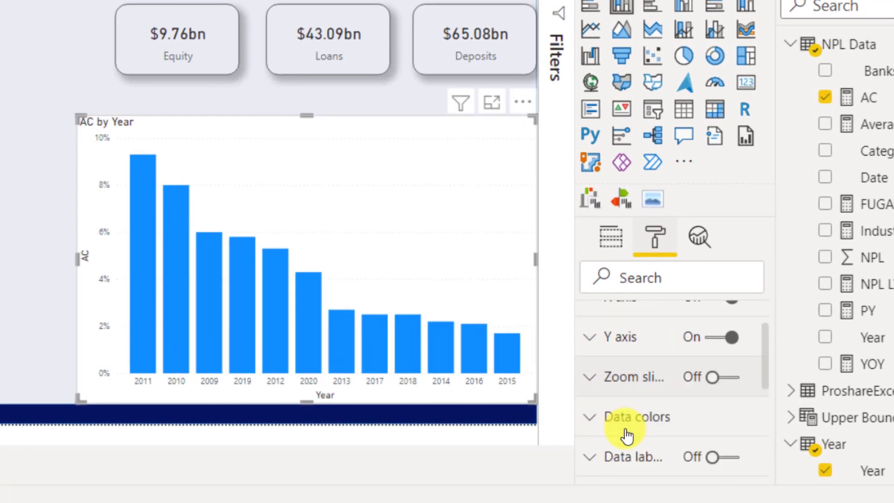
scroll(619, 400, "down", 4)
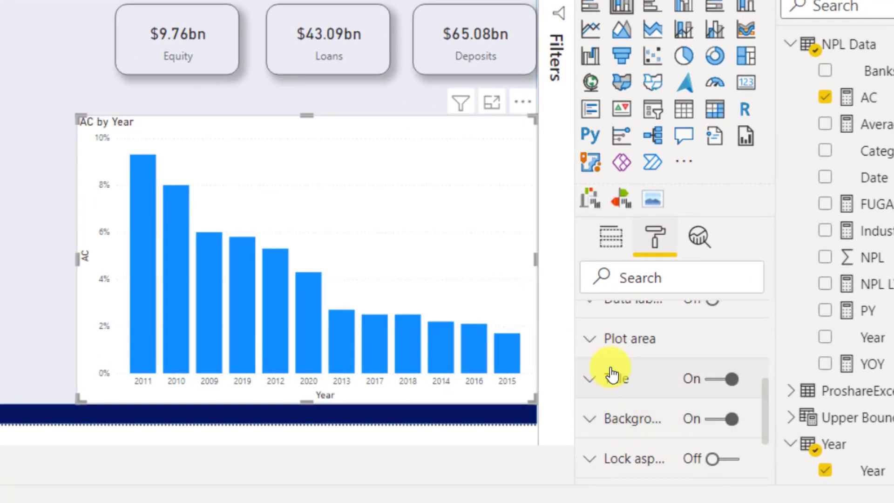
scroll(613, 370, "up", 3)
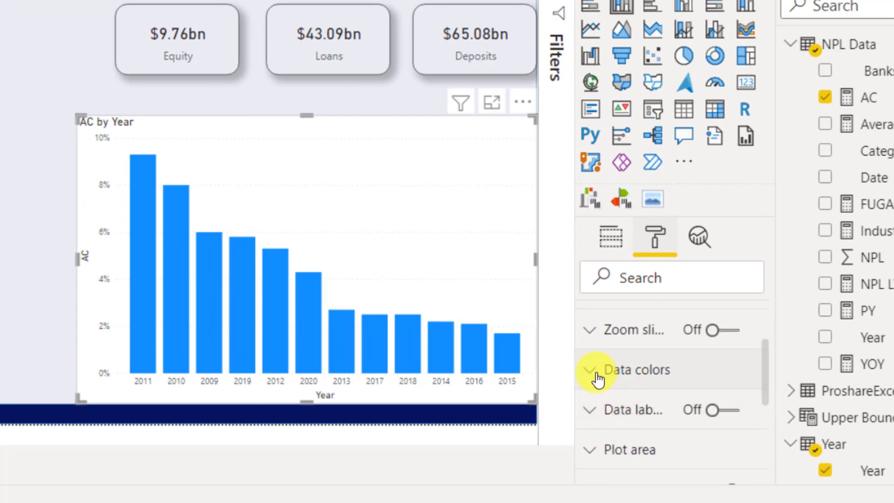
left_click(600, 373)
scroll(653, 419, "down", 3)
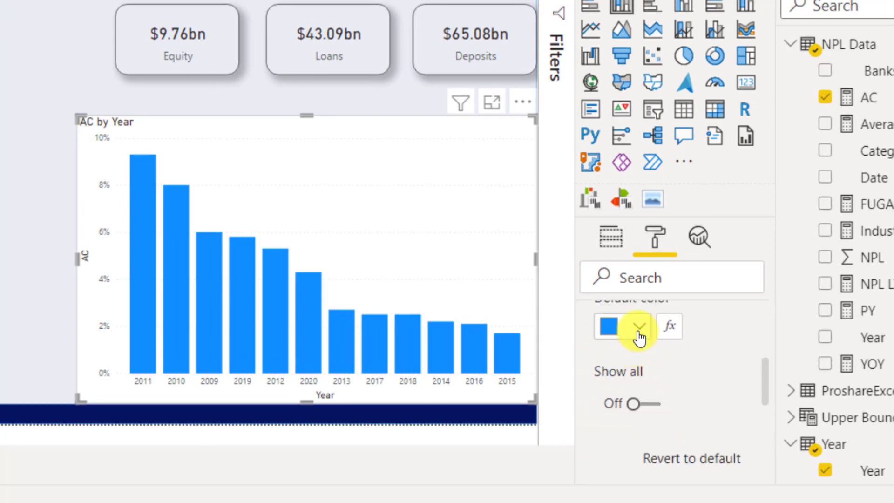
left_click(639, 328)
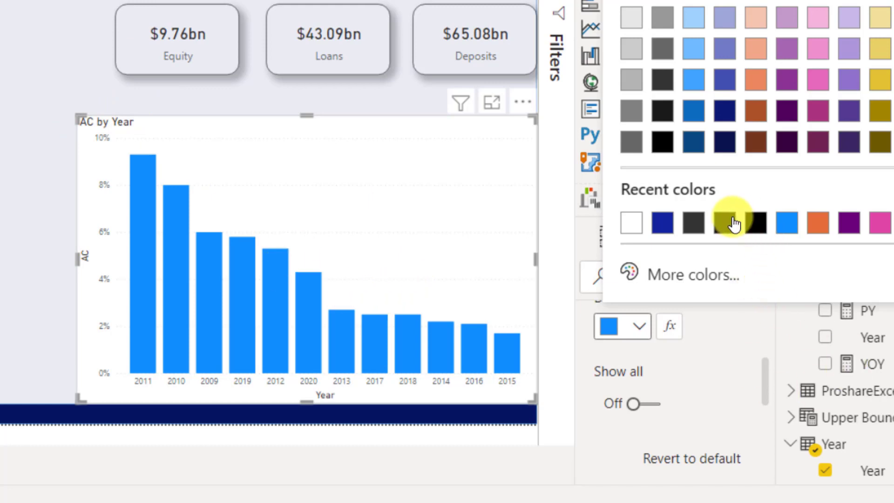
left_click(77, 122)
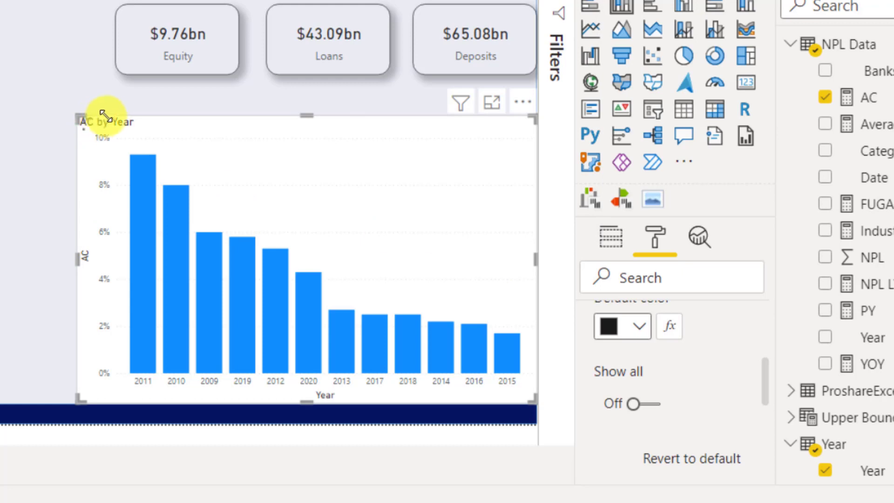
left_click_drag(127, 112, 108, 107)
scroll(643, 342, "up", 3)
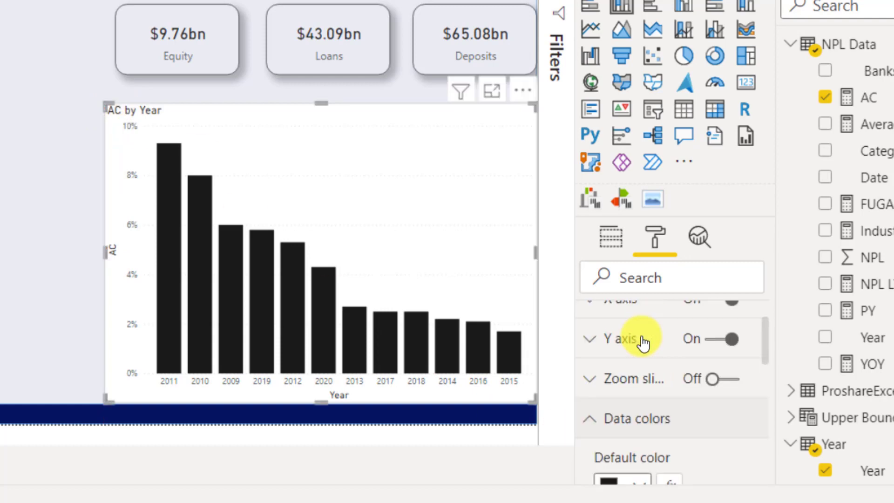
Step: Turn off the AC by Year chart's background
scroll(619, 419, "up", 2)
scroll(609, 461, "down", 3)
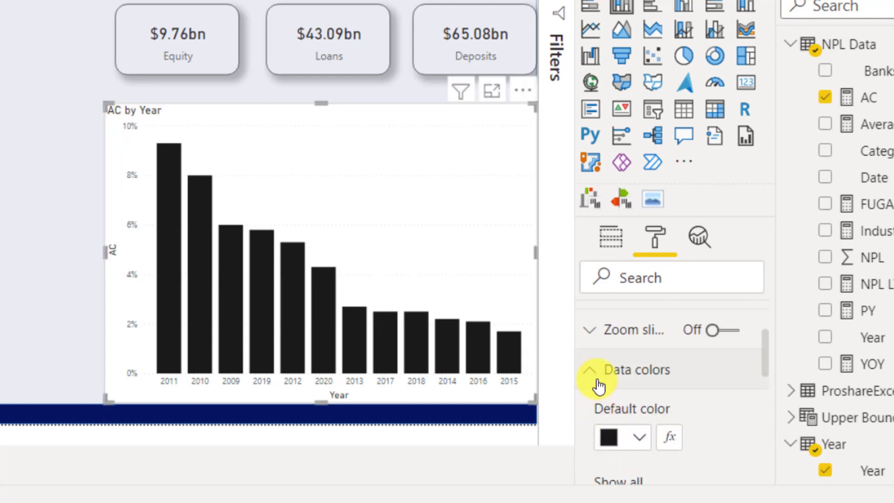
left_click(599, 386)
scroll(680, 466, "down", 3)
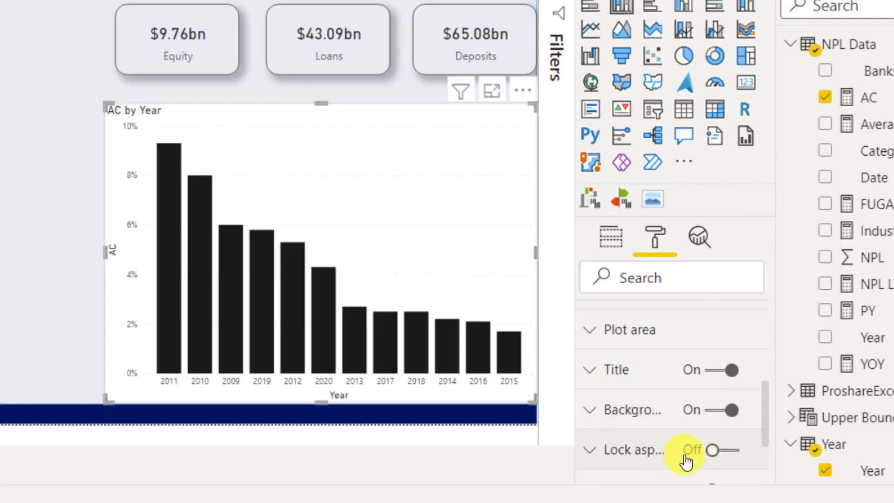
scroll(687, 461, "down", 2)
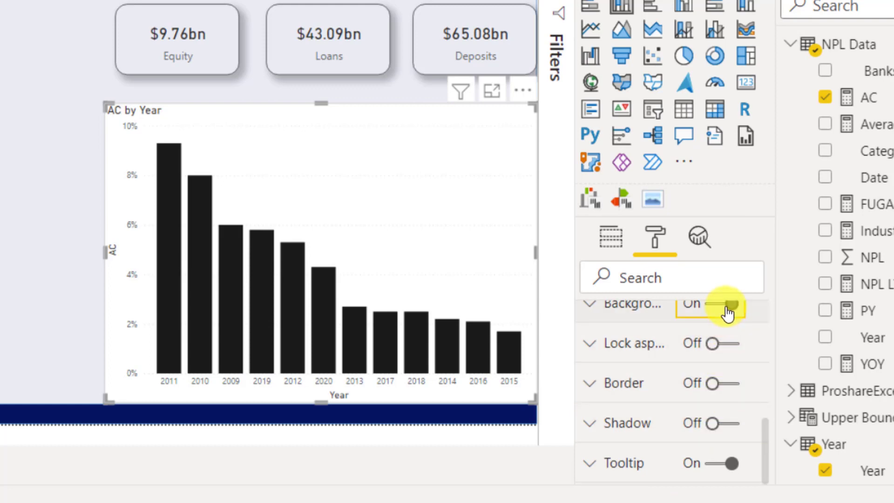
left_click(728, 313)
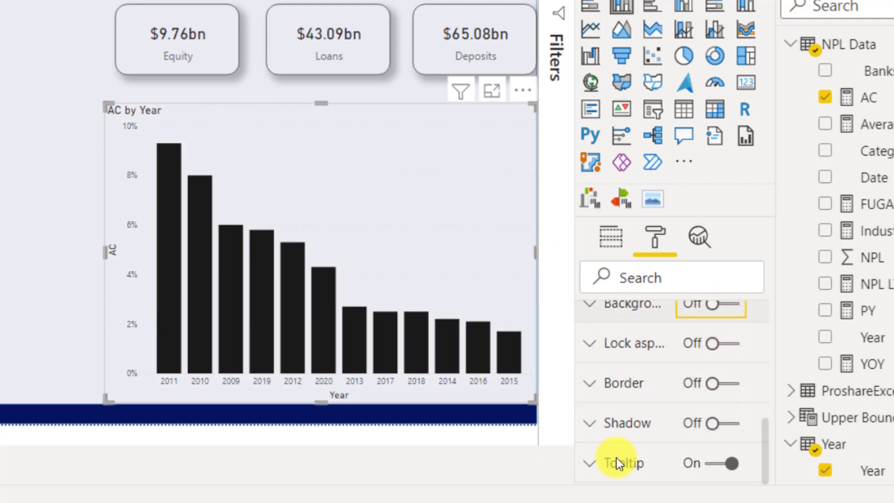
Step: Hide the Y axis and turn on data labels showing percentages on each column
scroll(684, 347, "up", 4)
scroll(684, 351, "up", 3)
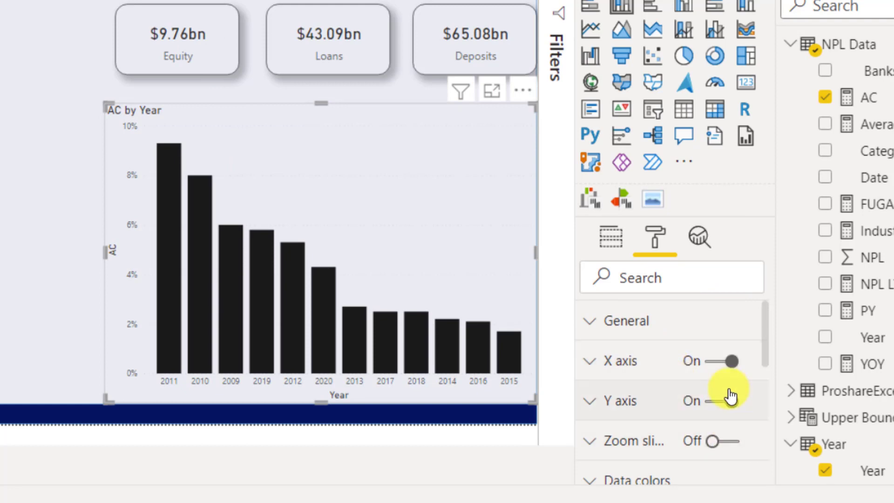
left_click(730, 399)
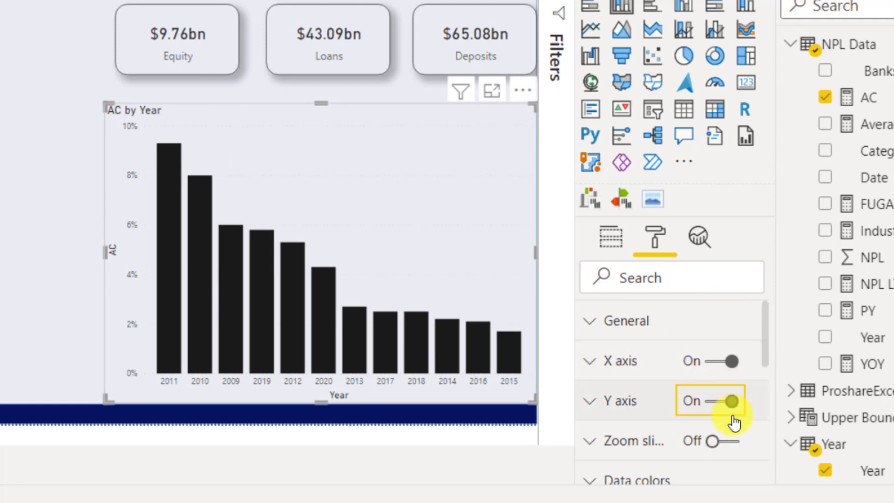
left_click(731, 402)
scroll(723, 399, "down", 4)
scroll(715, 382, "up", 2)
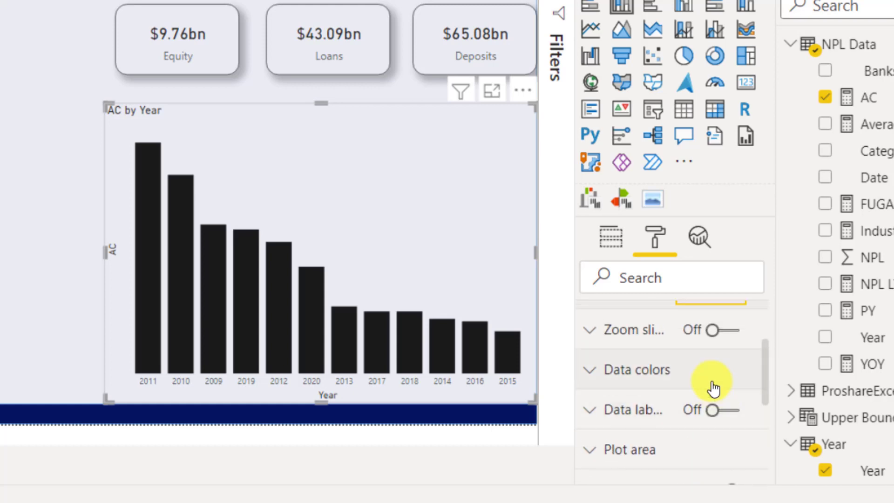
left_click(723, 412)
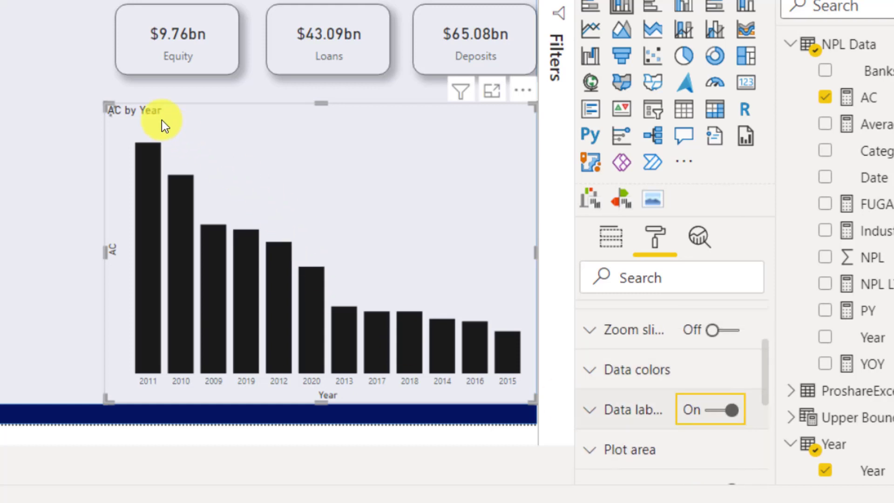
left_click(622, 237)
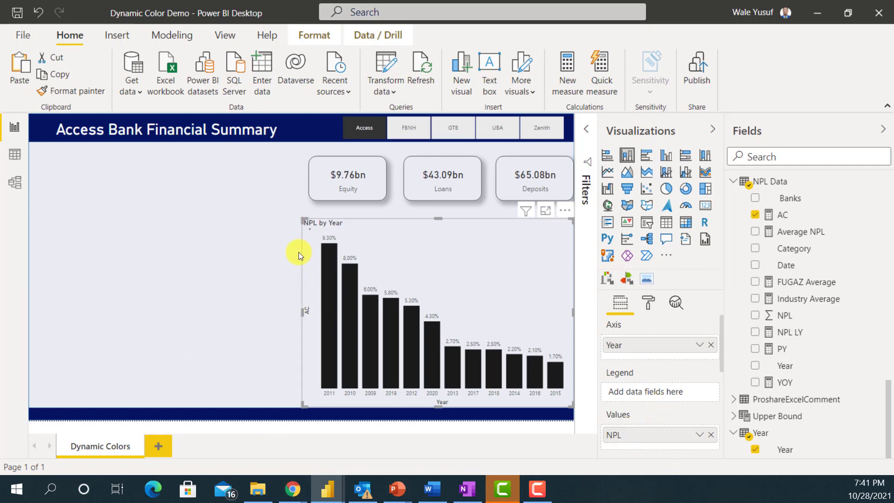
Step: Stretch the NPL by Year chart leftward across the full lower width under the cards
left_click_drag(305, 221, 295, 220)
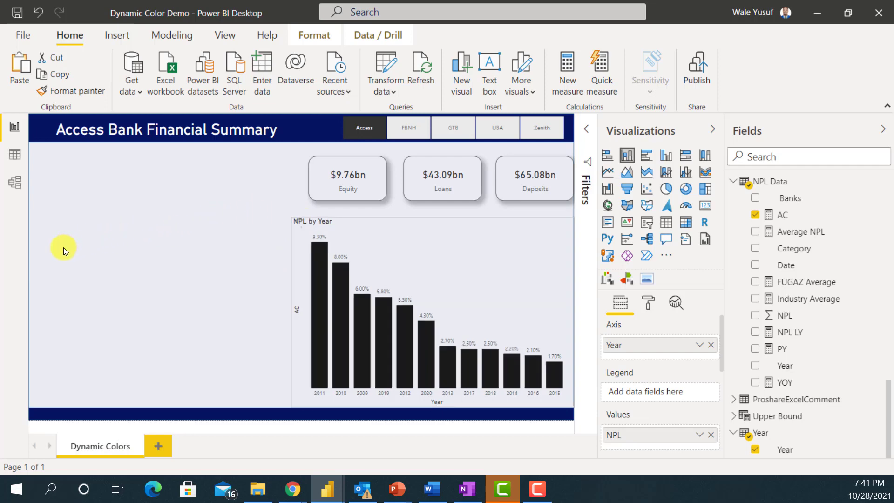
left_click_drag(62, 240, 44, 214)
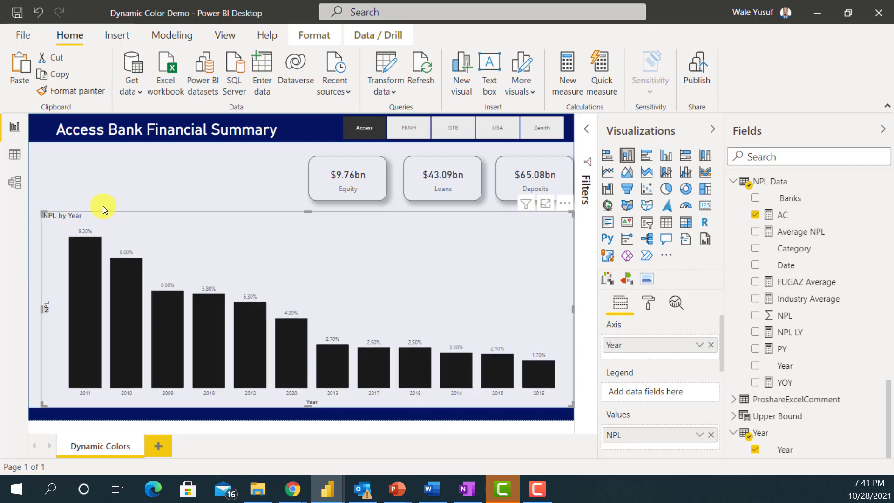
key("Up")
key("Up")
key("Up")
key("Left")
key("Left")
left_click_drag(102, 205, 104, 206)
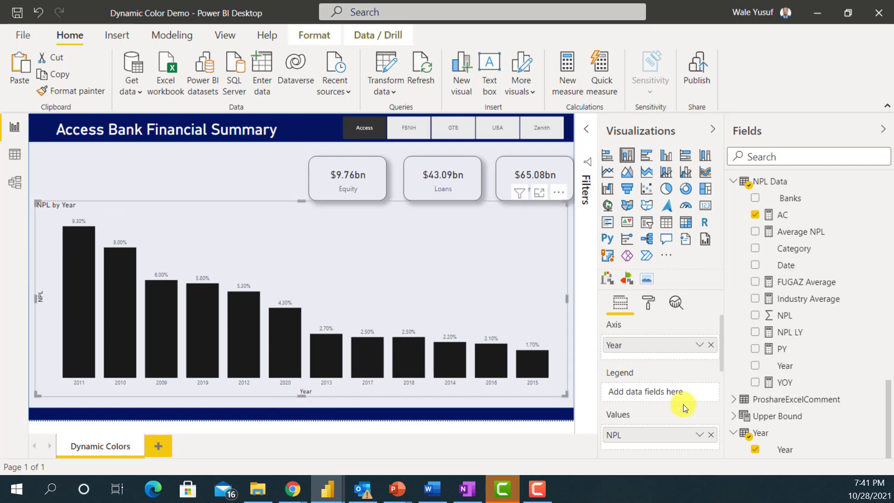
Step: Turn on a shadow and a border for the NPL by Year chart
left_click(648, 302)
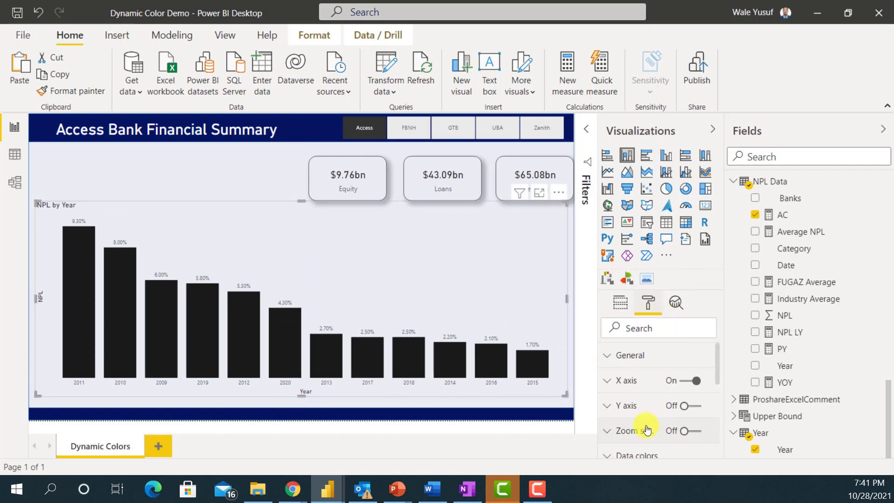
scroll(638, 438, "down", 10)
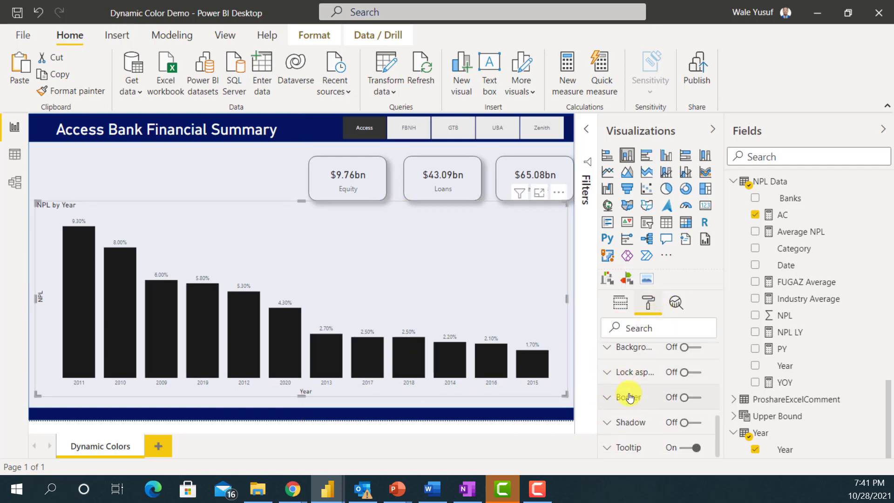
scroll(654, 437, "down", 1)
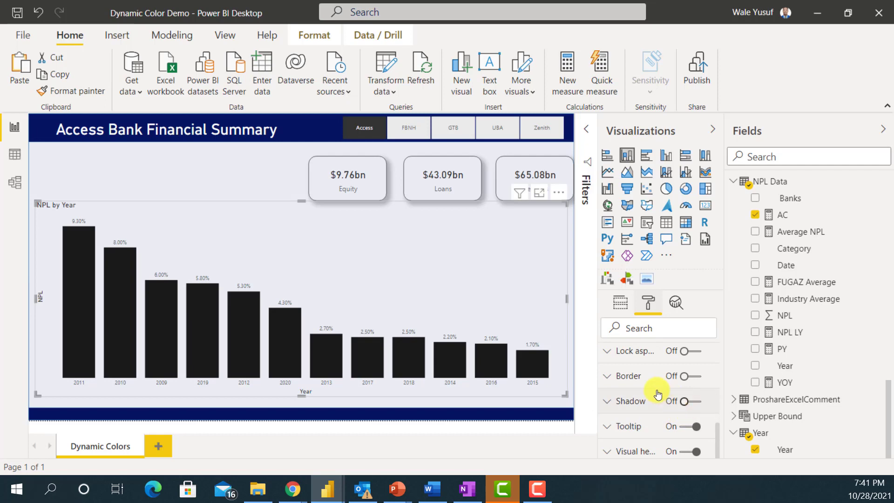
left_click(687, 401)
left_click(684, 377)
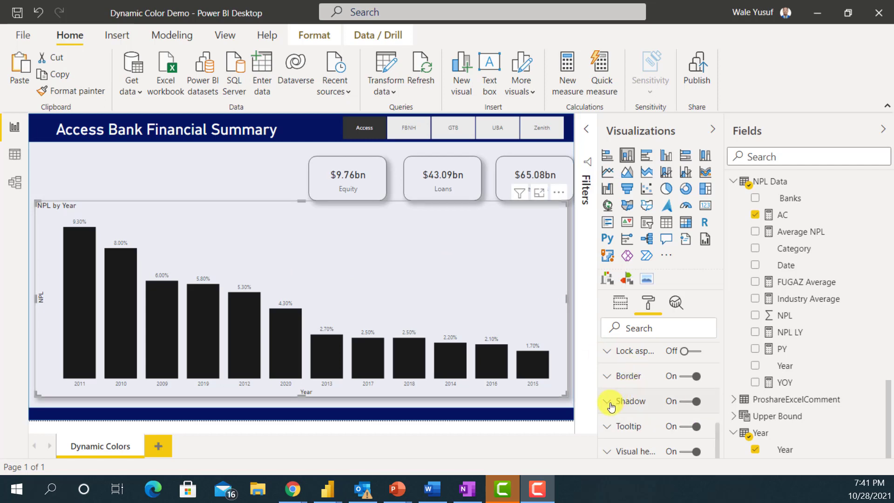
Step: Round the chart border's corners to 23 px, shorten the chart from the top, and move the Equity card left
left_click(612, 377)
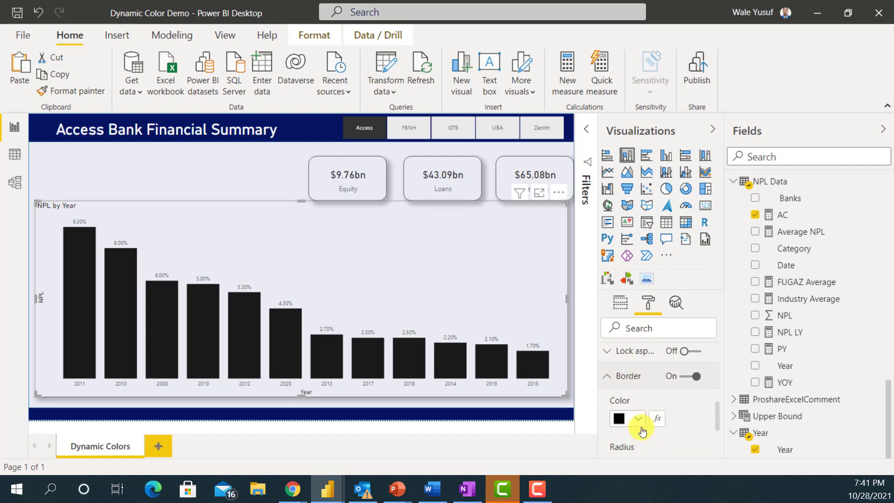
scroll(643, 431, "down", 4)
scroll(652, 377, "up", 3)
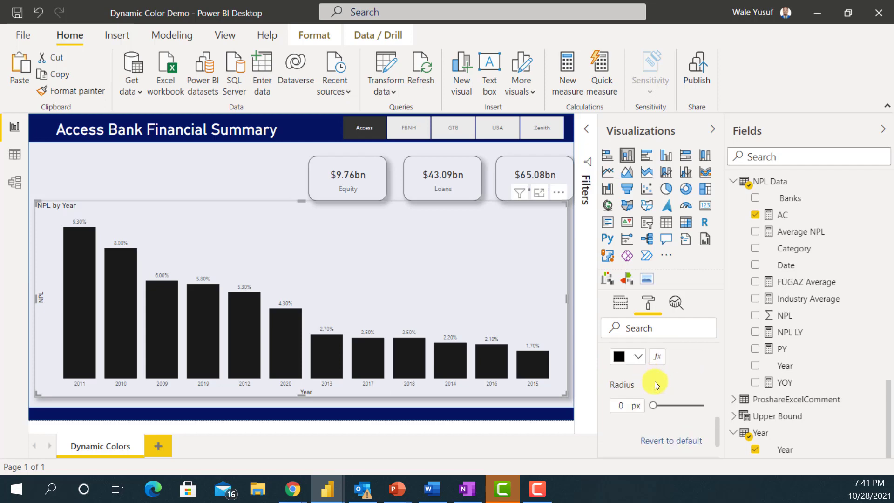
left_click_drag(654, 406, 690, 413)
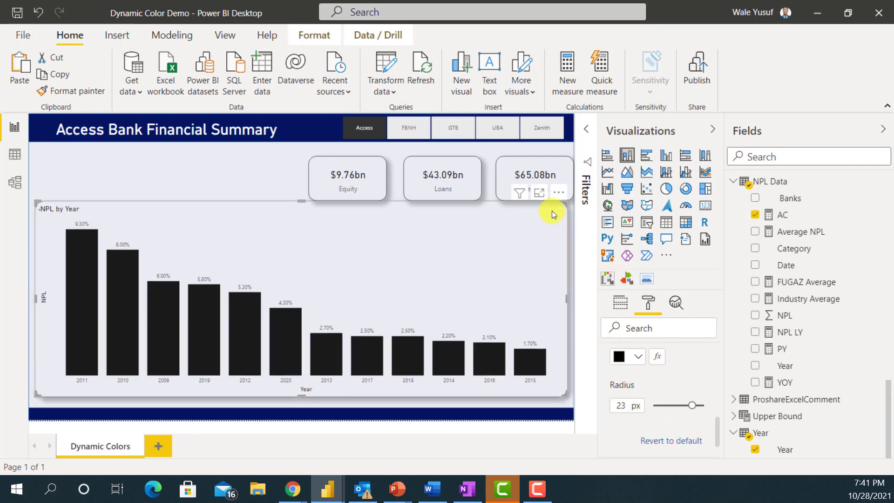
mouse_move(568, 202)
left_mouse_down()
mouse_move(569, 221)
mouse_move(562, 214)
left_mouse_up()
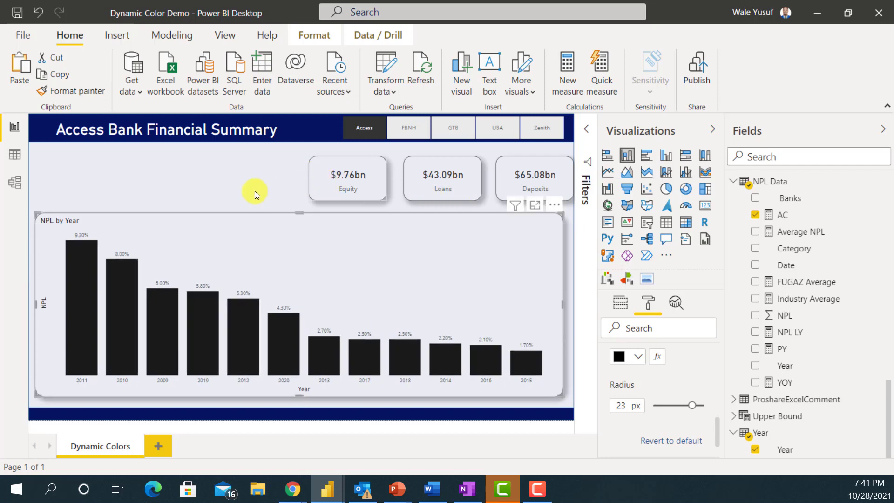
left_click_drag(335, 186, 248, 188)
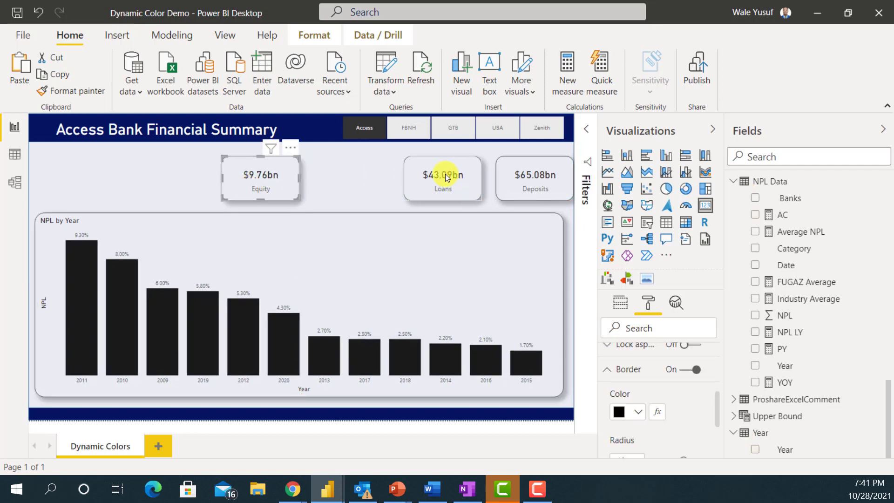
Step: Line up the Loans and Deposits cards beside the Equity card
left_click_drag(446, 177, 354, 177)
left_click_drag(538, 186, 439, 181)
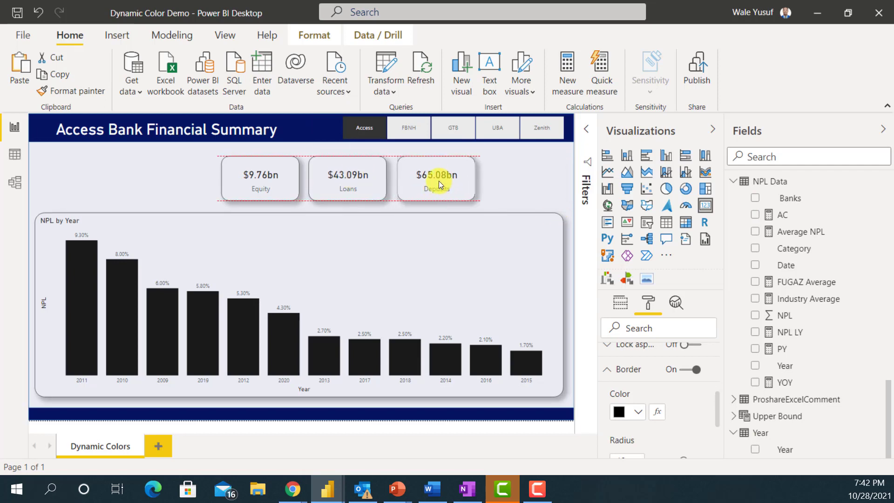
left_click(493, 429)
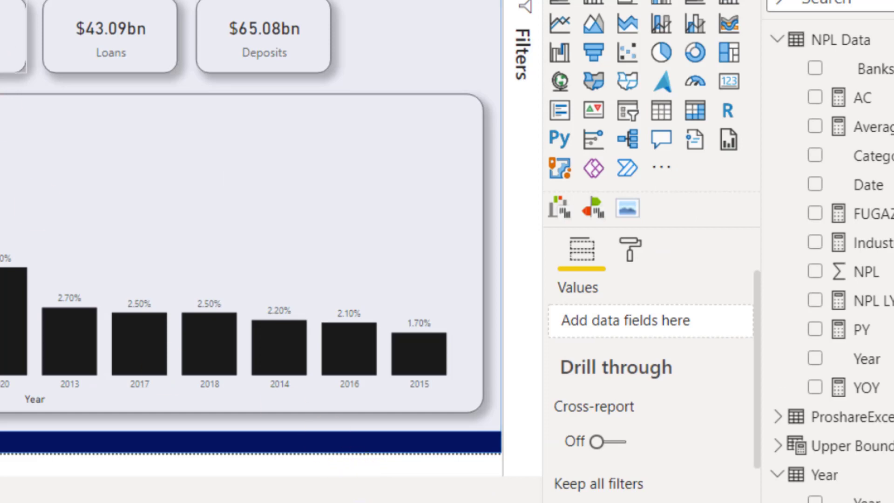
Step: Set the Equity card's border colour by field value, based on Dynamic Background Color
left_click(13, 42)
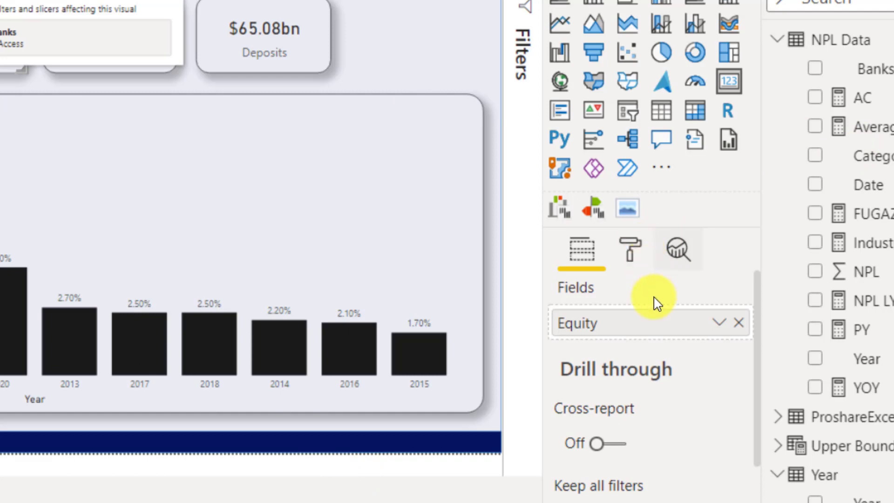
left_click(632, 247)
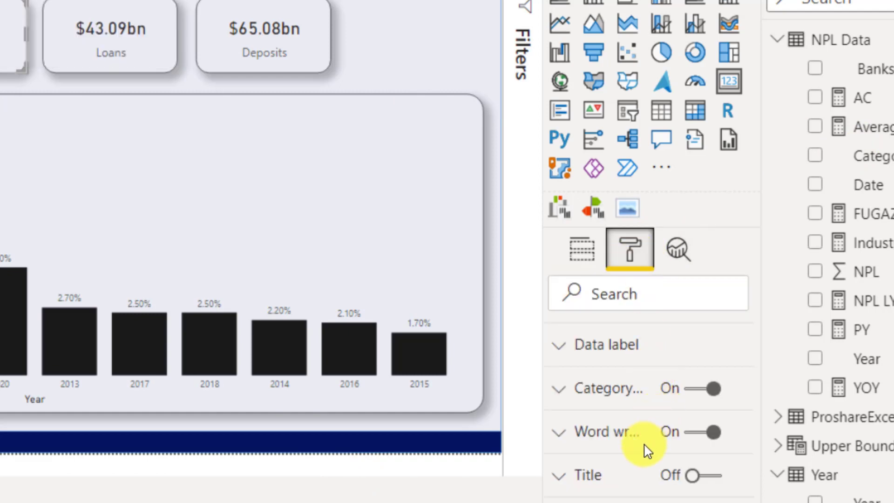
scroll(647, 450, "down", 5)
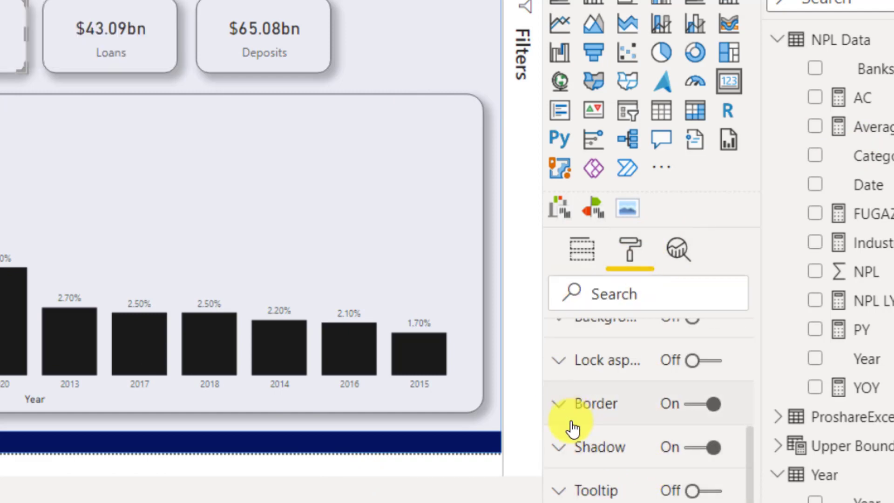
left_click(572, 422)
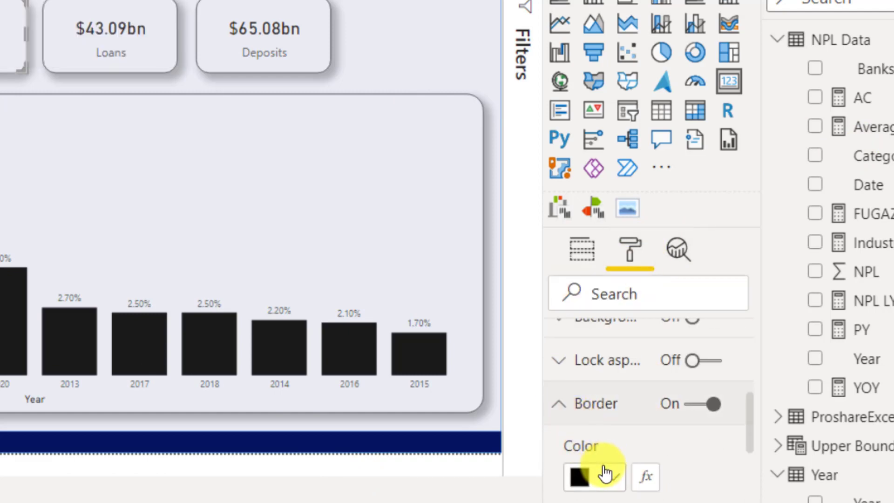
left_click(647, 477)
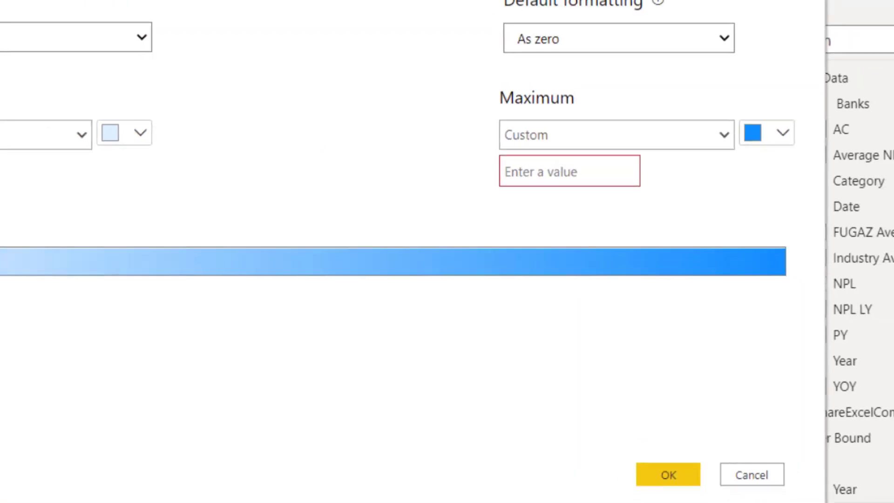
left_click(261, 93)
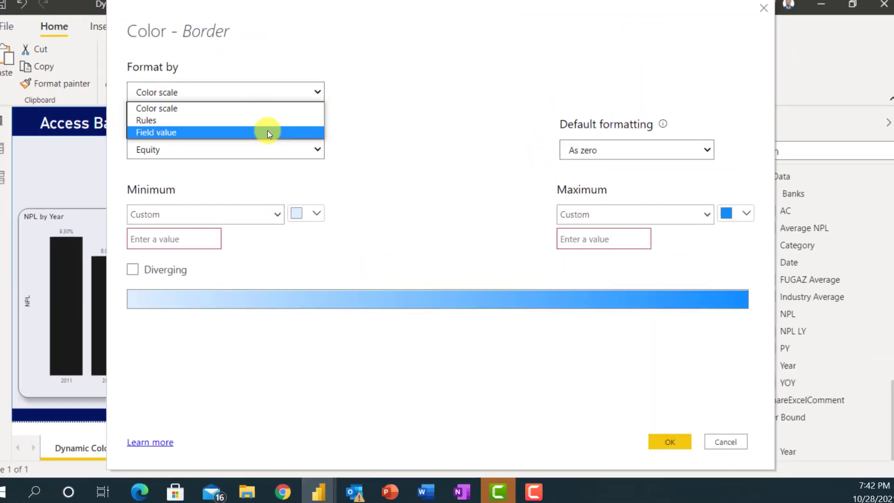
left_click(268, 133)
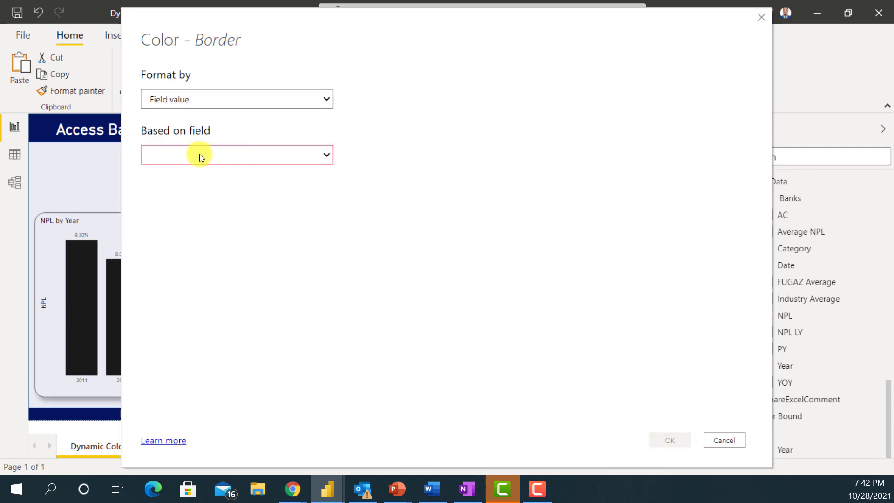
left_click(211, 156)
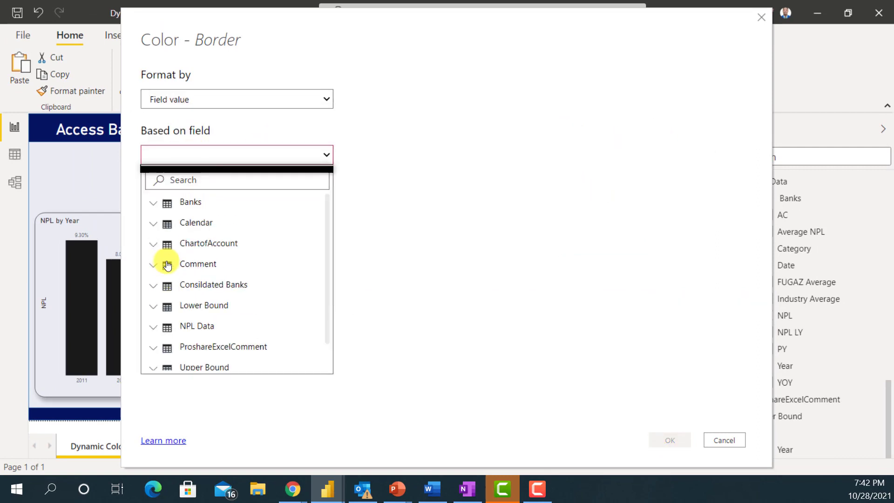
left_click(156, 285)
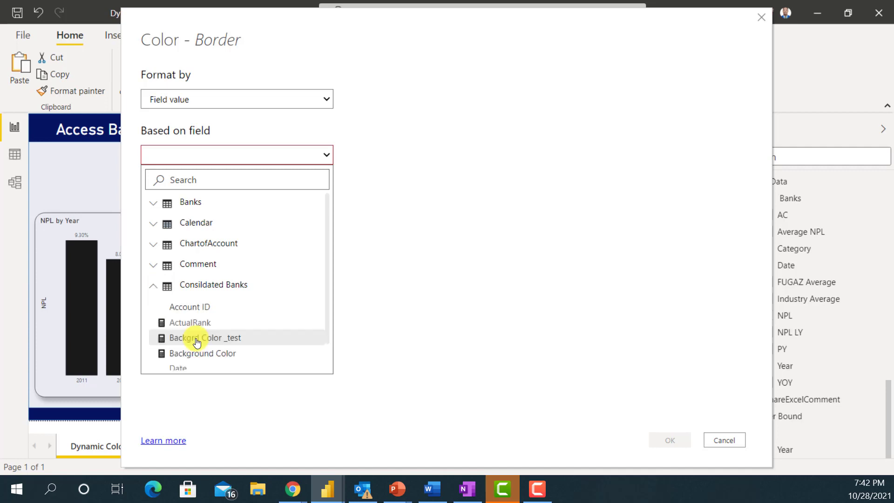
scroll(214, 343, "down", 4)
scroll(289, 223, "up", 3)
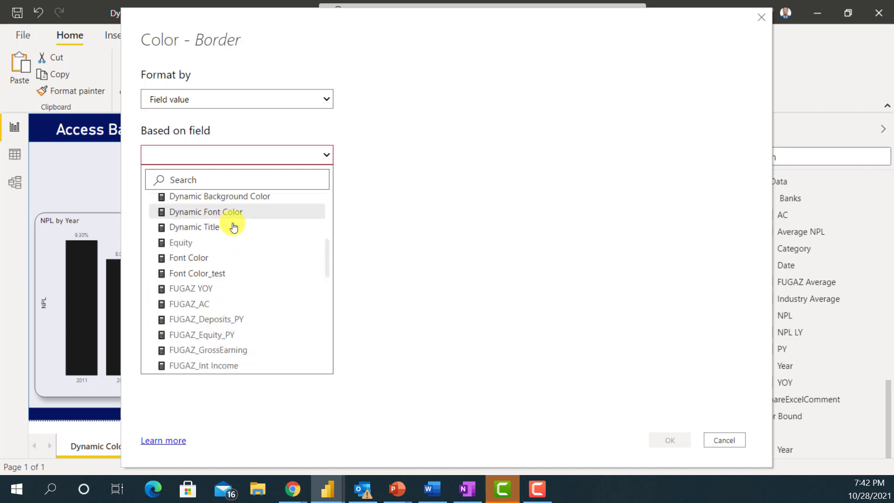
left_click(256, 329)
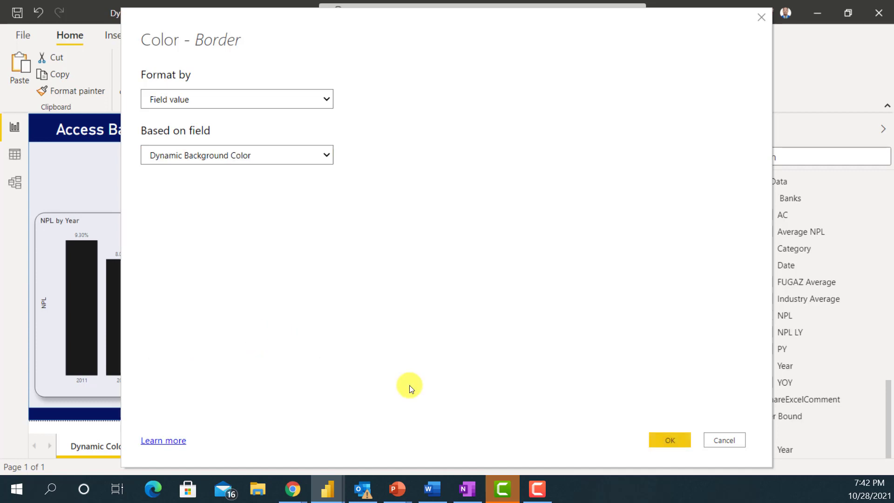
left_click(676, 436)
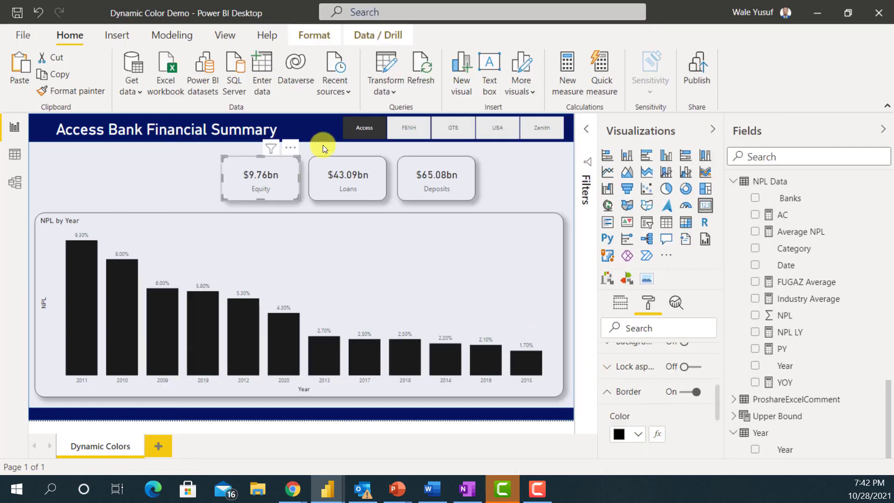
Step: Set the Loans card's border colour by field value, based on Dynamic Background Color
left_click(339, 180)
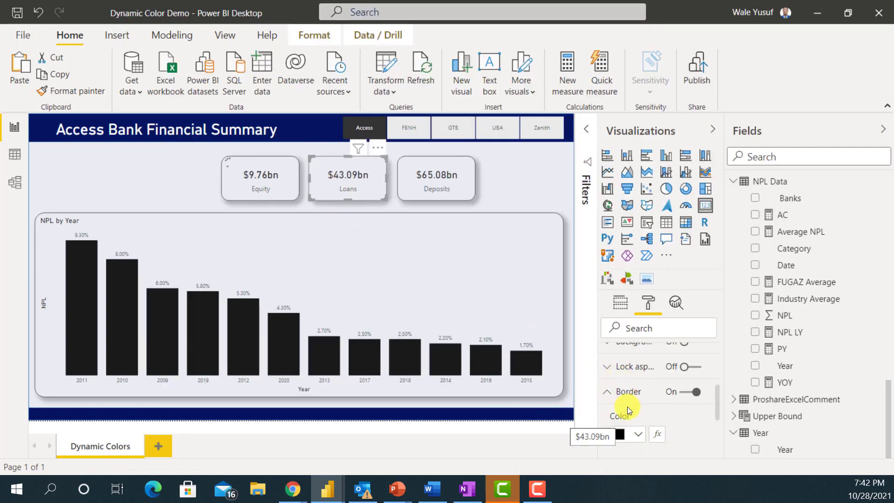
left_click(658, 436)
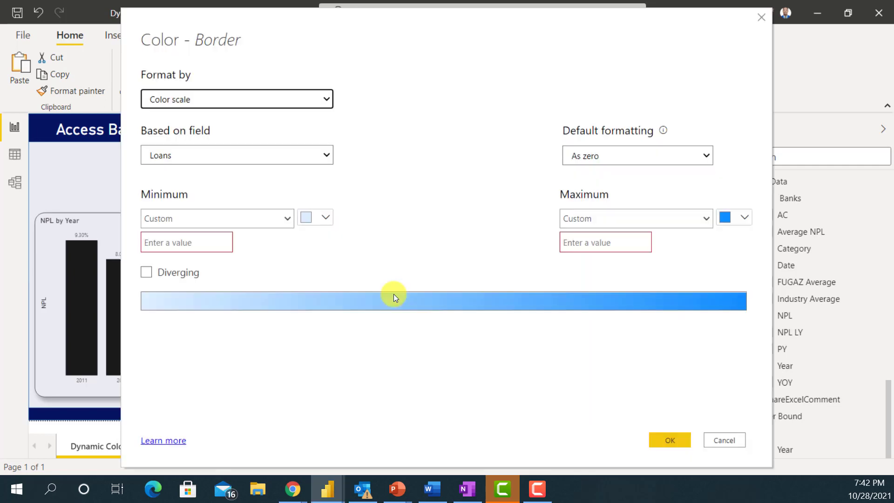
left_click(183, 107)
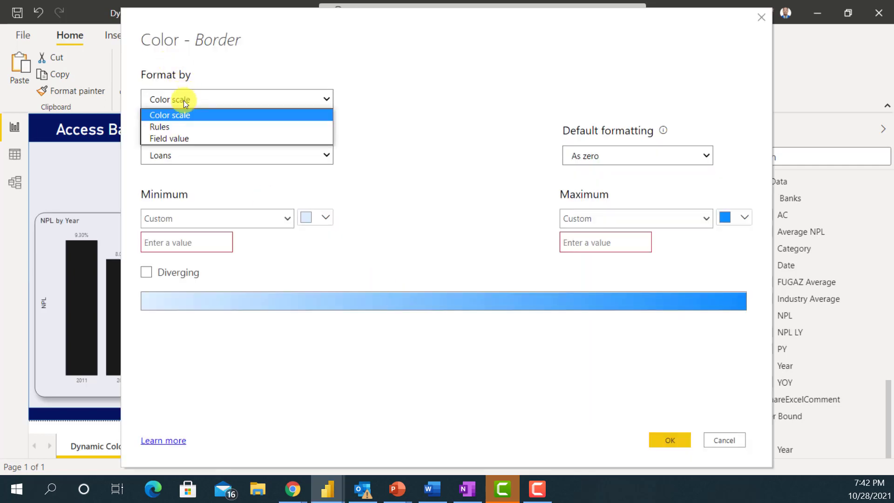
left_click(194, 140)
left_click(188, 161)
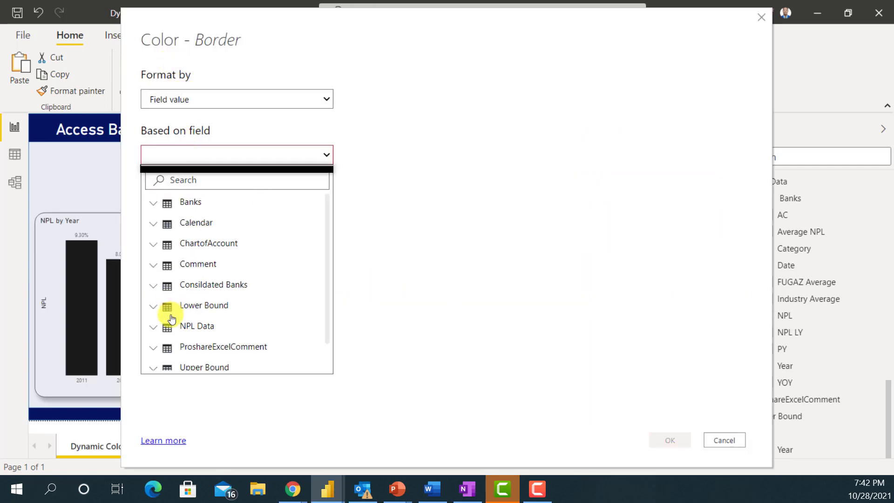
left_click(155, 286)
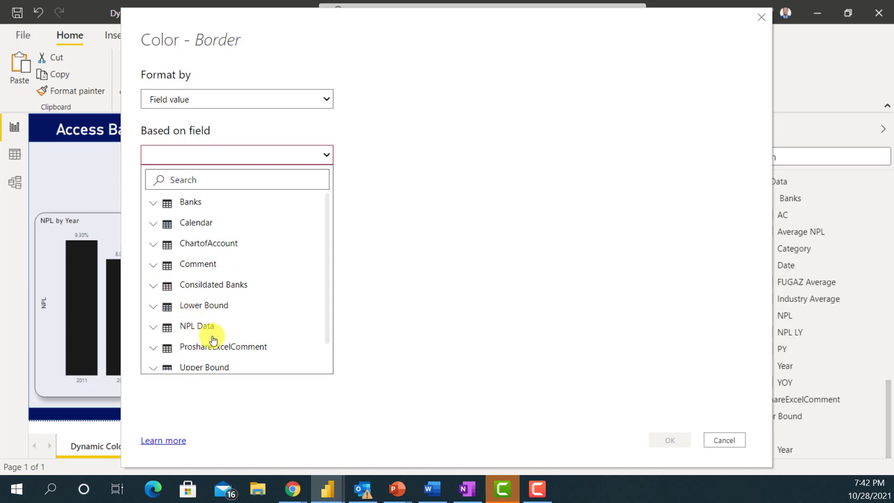
scroll(215, 352, "down", 3)
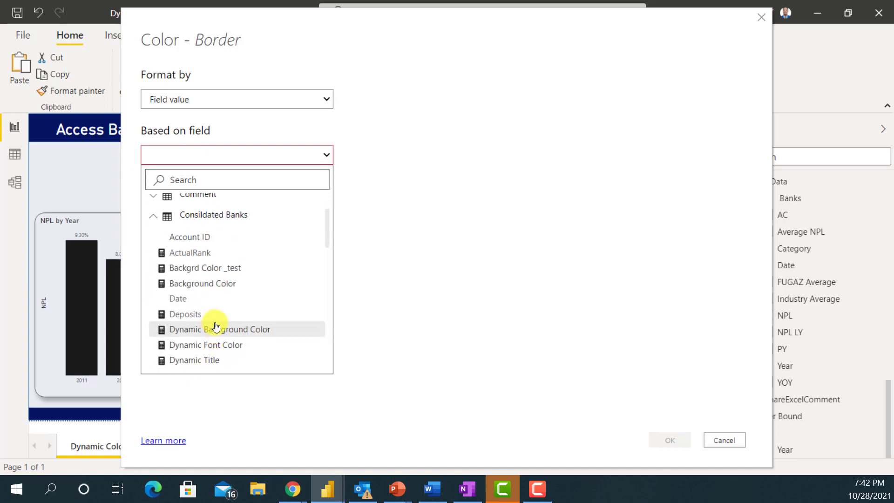
left_click(217, 328)
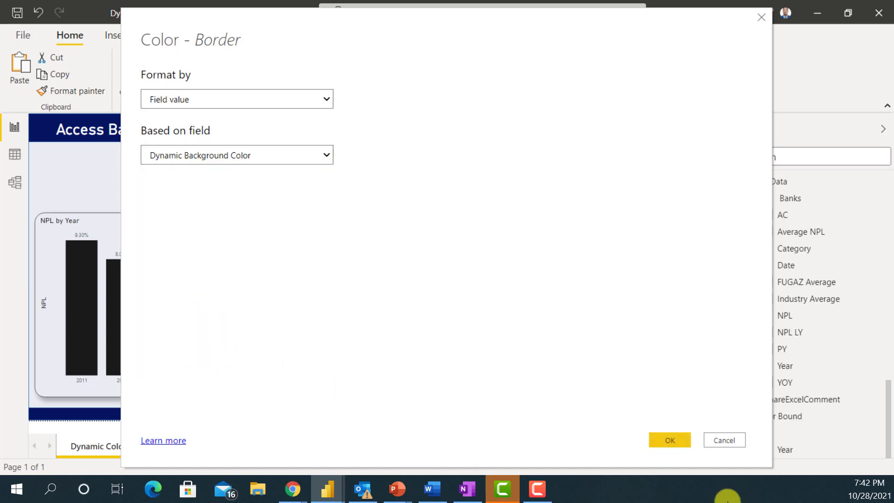
left_click(673, 440)
Step: Set the Deposits card's border colour by field value, based on Dynamic Background Color
left_click(436, 191)
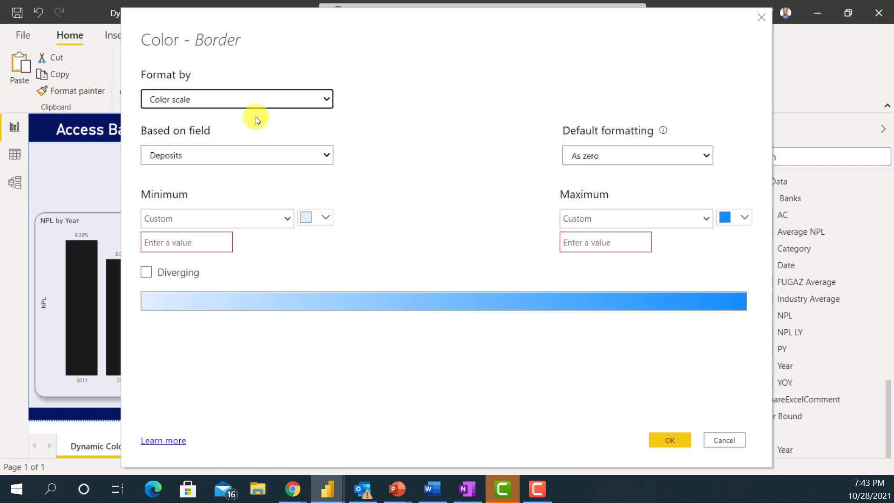
left_click(259, 105)
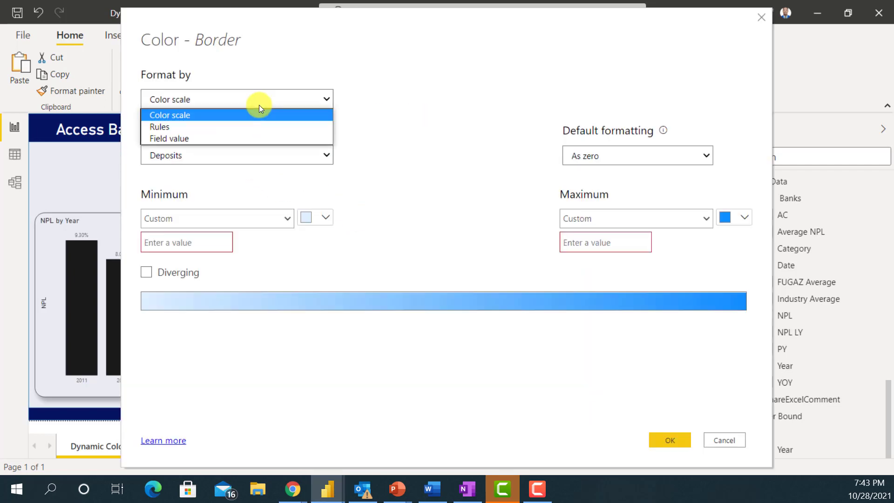
left_click(241, 139)
left_click(233, 151)
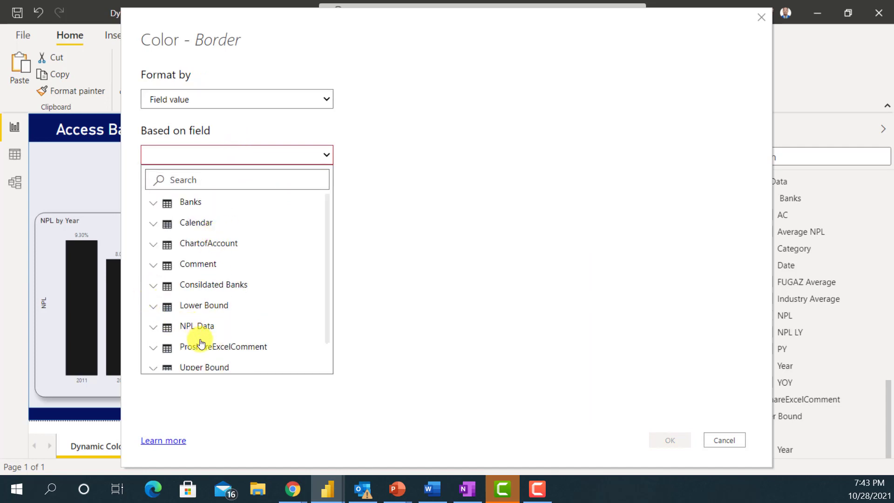
left_click(153, 286)
scroll(212, 355, "down", 4)
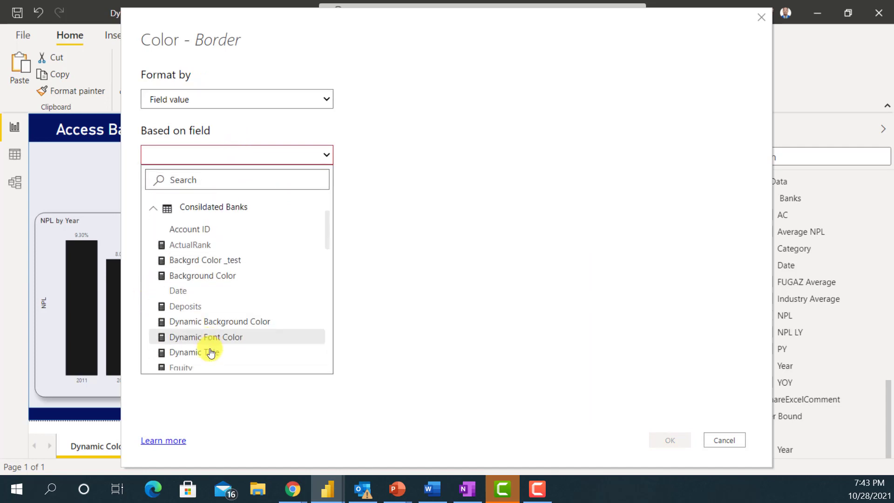
scroll(234, 270, "up", 1)
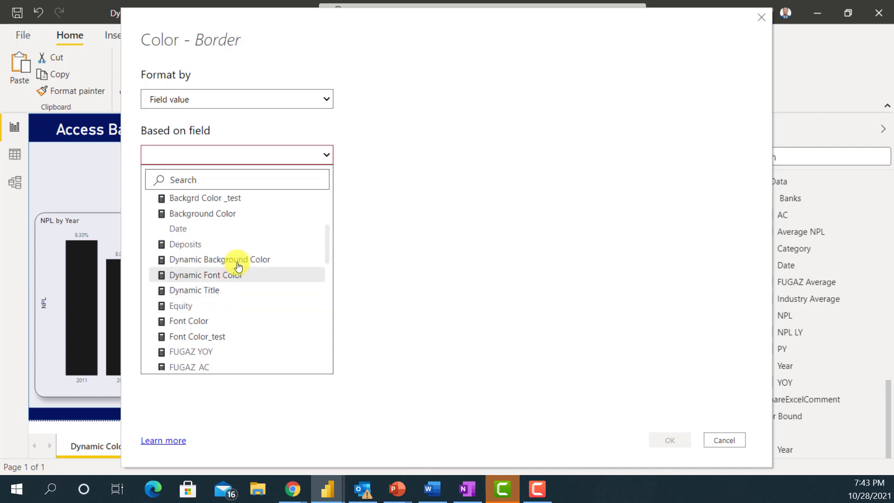
left_click(236, 258)
left_click(658, 446)
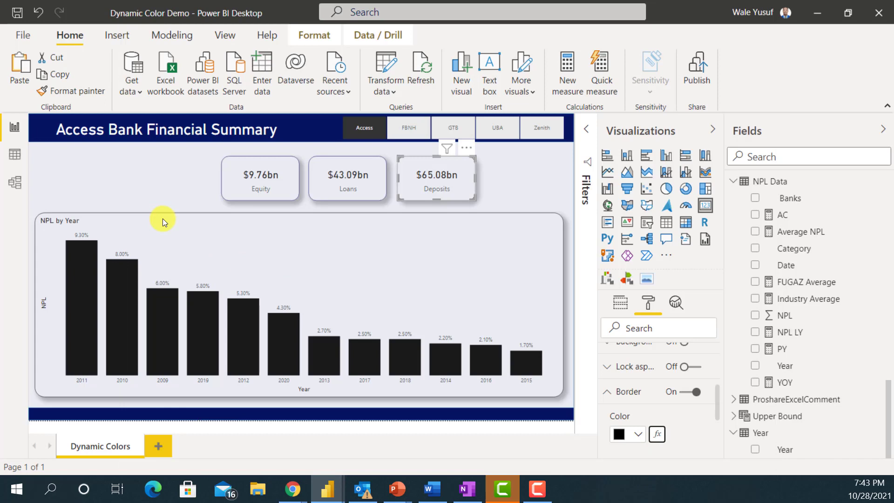
Step: Set the NPL by Year chart's border colour by field value, based on Dynamic Background Color
left_click(163, 219)
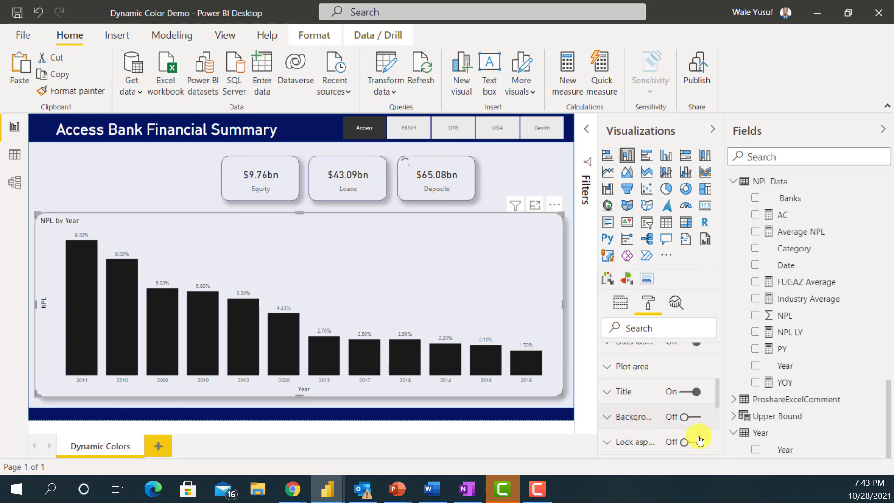
scroll(717, 402, "down", 3)
scroll(711, 400, "up", 1)
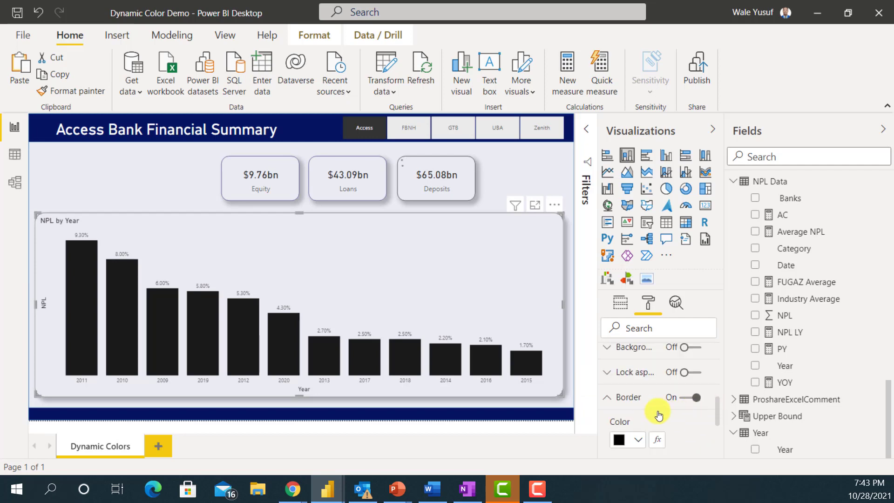
scroll(658, 440, "down", 3)
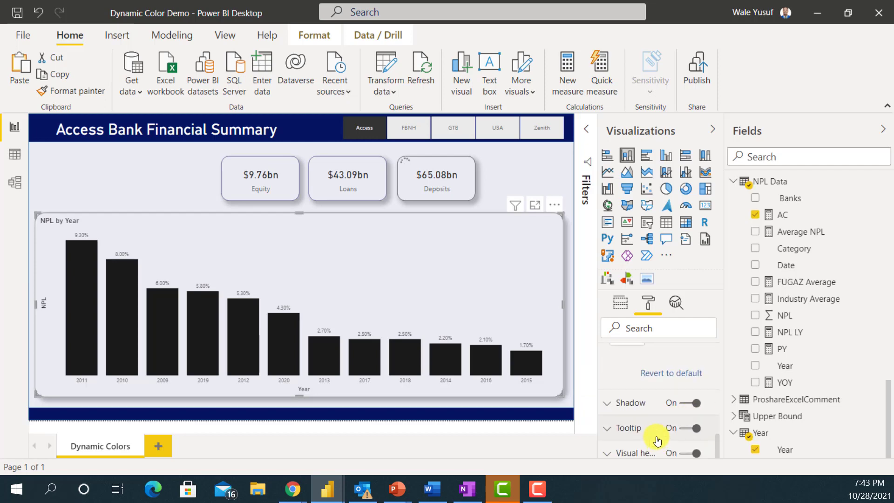
scroll(657, 433, "up", 1)
left_click(651, 384)
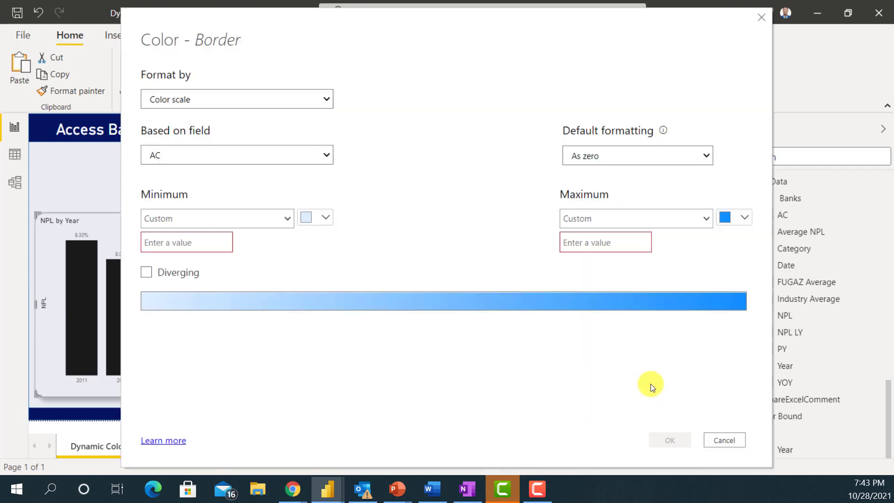
left_click(276, 104)
left_click(254, 141)
left_click(244, 151)
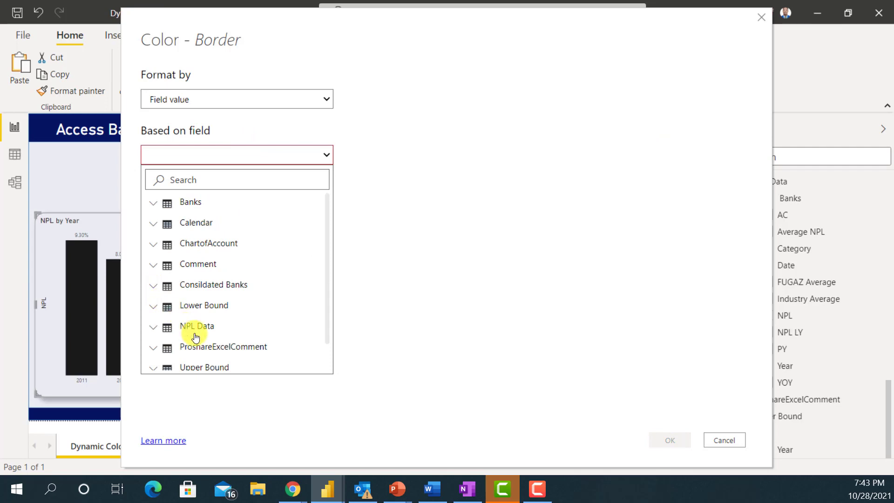
left_click(205, 285)
scroll(205, 359, "down", 3)
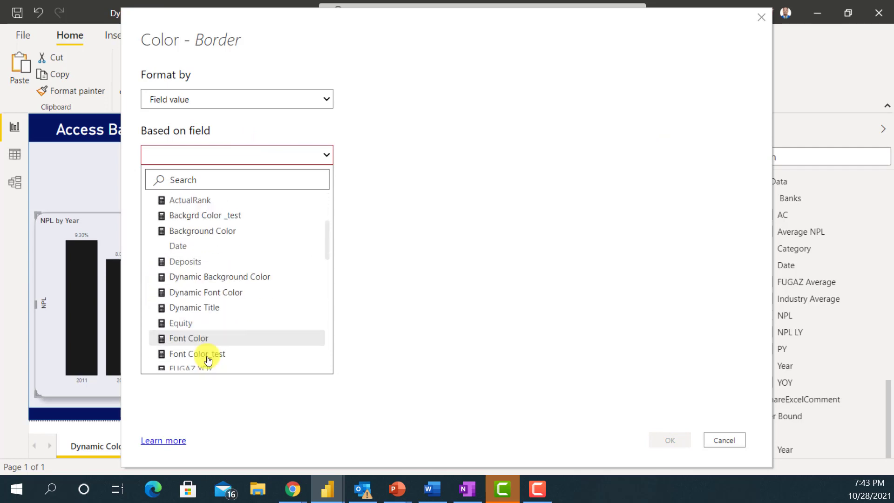
left_click(225, 260)
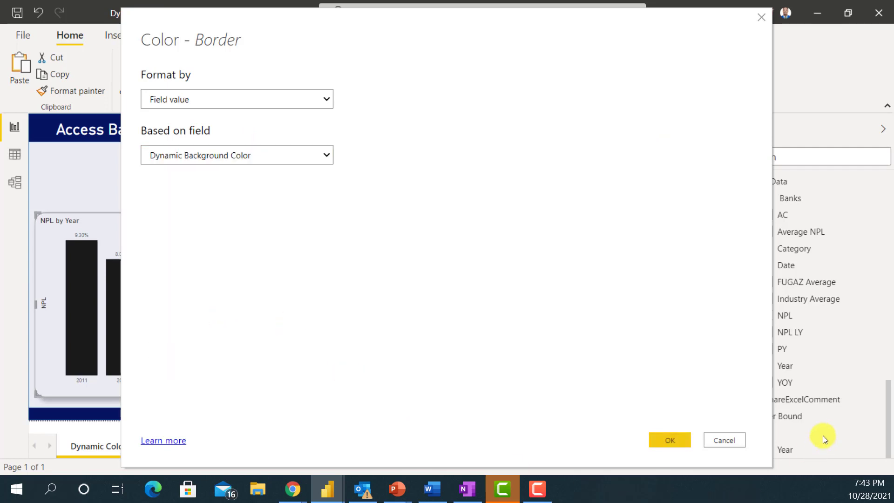
left_click(654, 438)
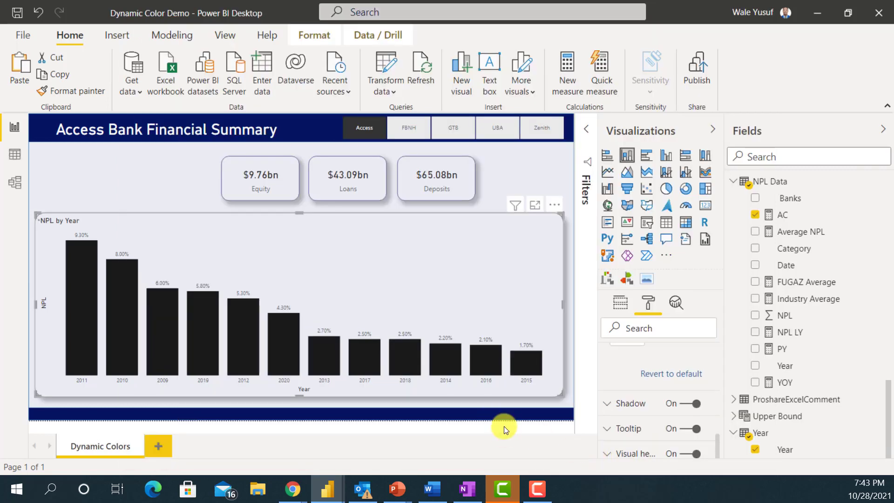
left_click(504, 426)
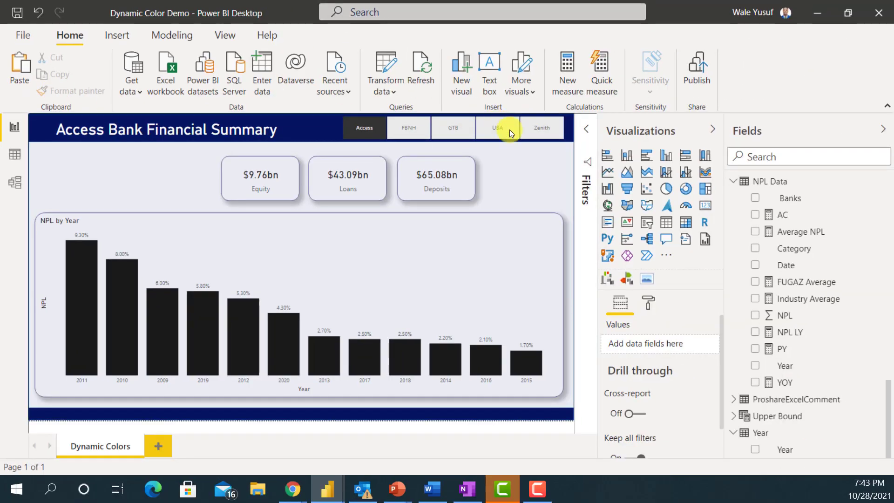
Step: Filter the report to Zenith in the bank slicer, turning the title banner red
left_click(539, 135)
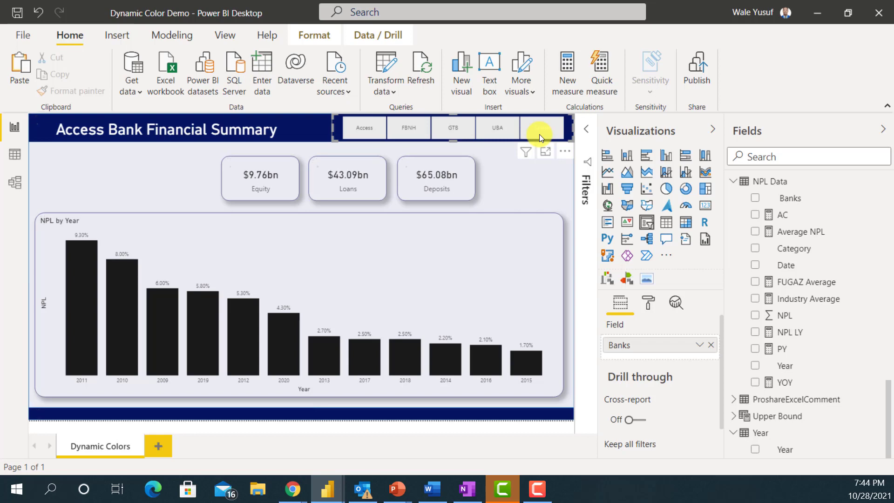
left_click(539, 135)
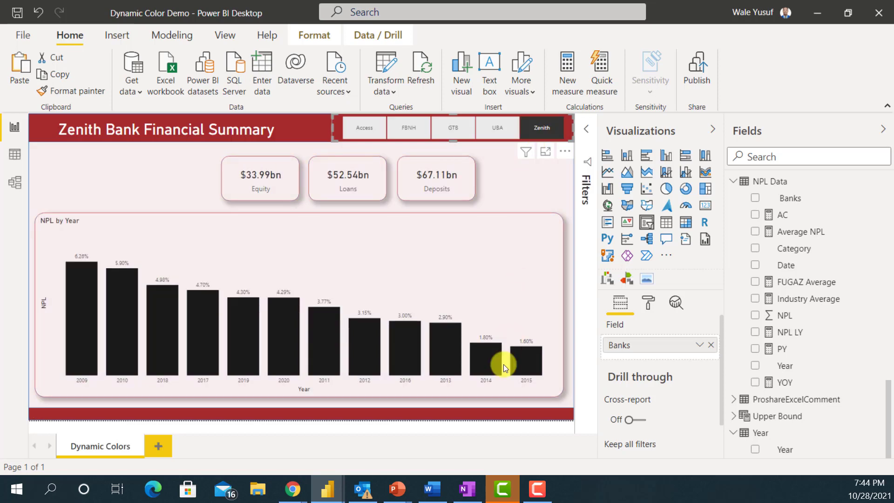
left_click(457, 427)
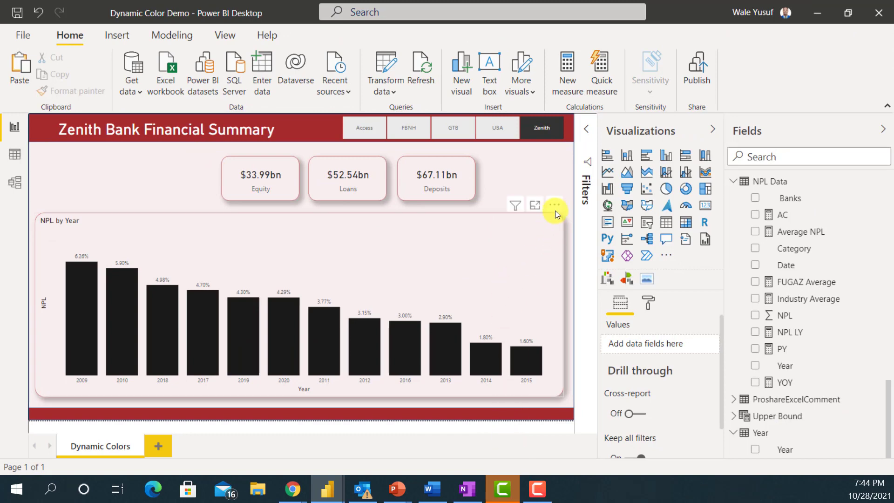
Step: Sort the NPL by Year chart by Year
left_click(555, 205)
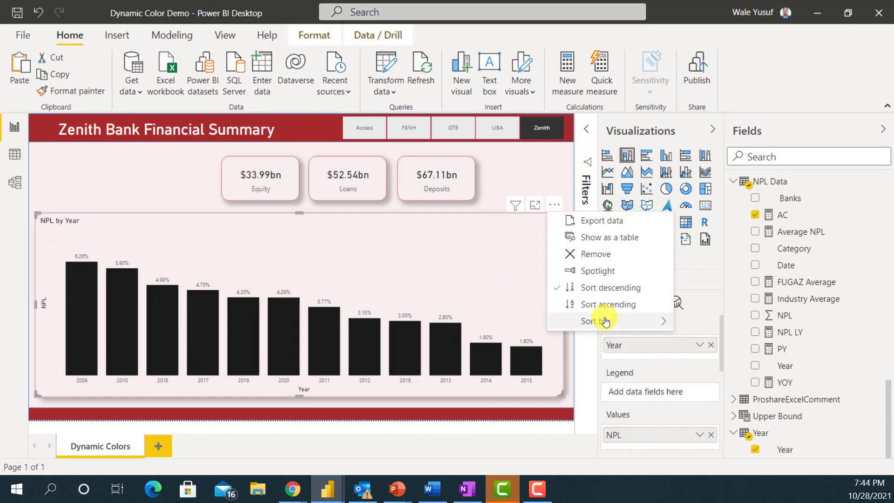
mouse_move(605, 321)
left_click(708, 321)
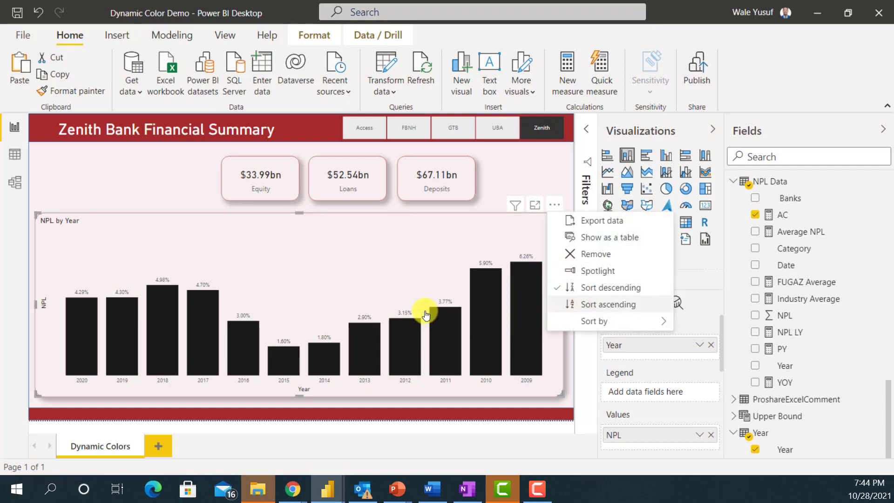
key("Escape")
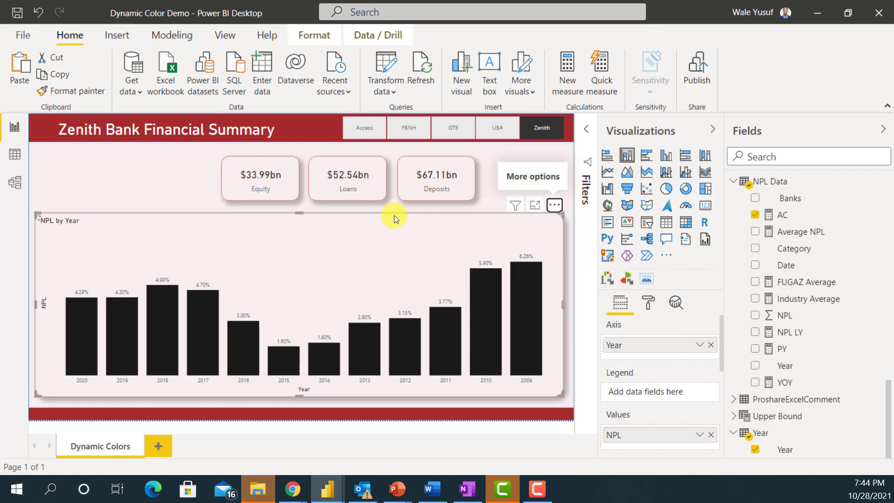
Step: Filter the report to GTB, then to FBNH, and check an NPL bar's tooltip
left_click(443, 127)
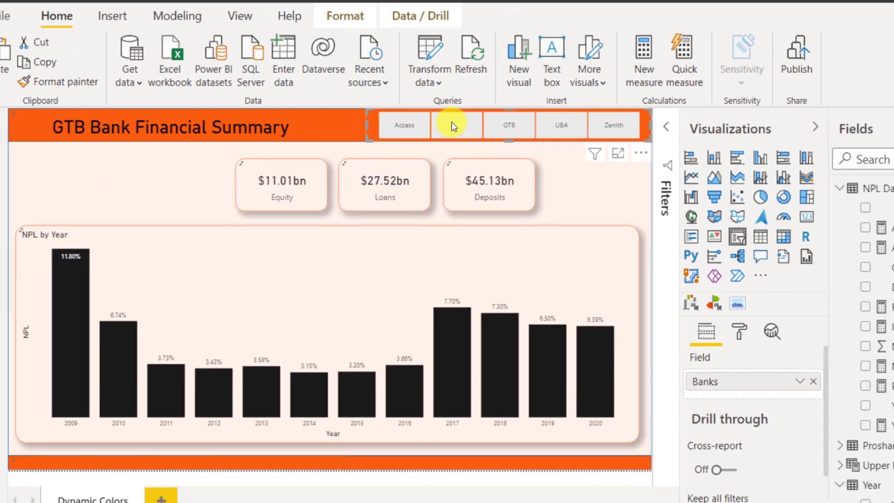
left_click(666, 110)
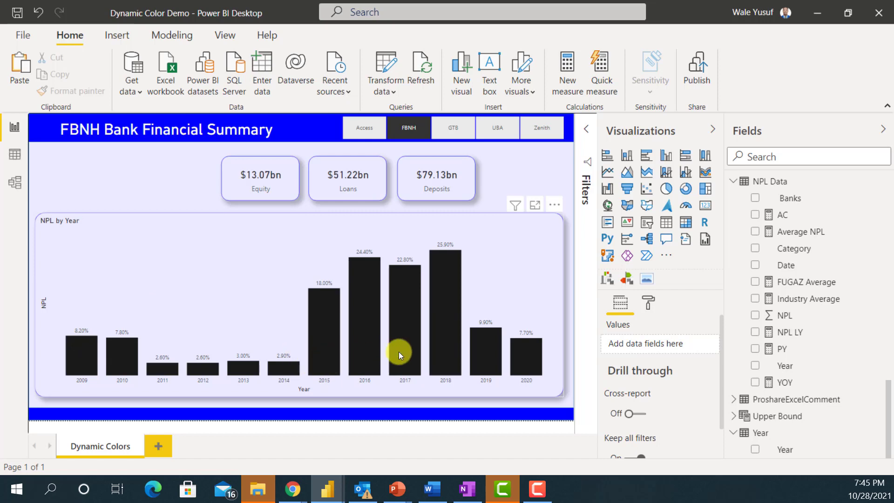
mouse_move(436, 345)
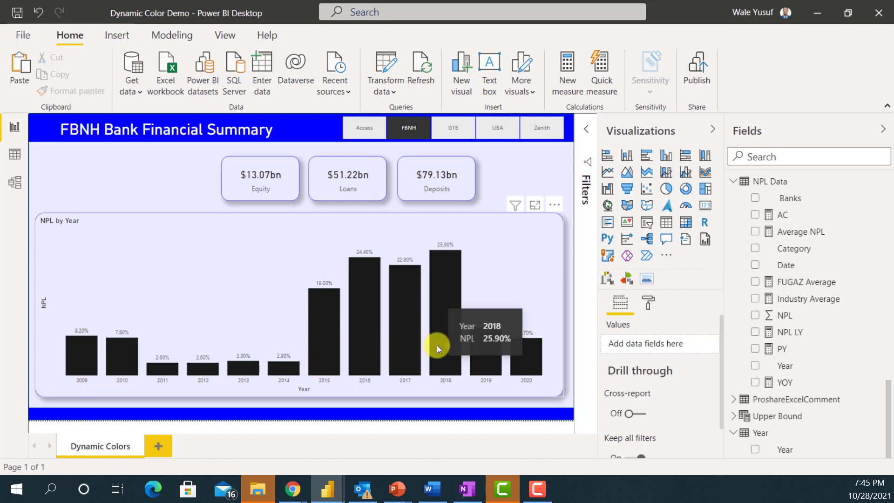